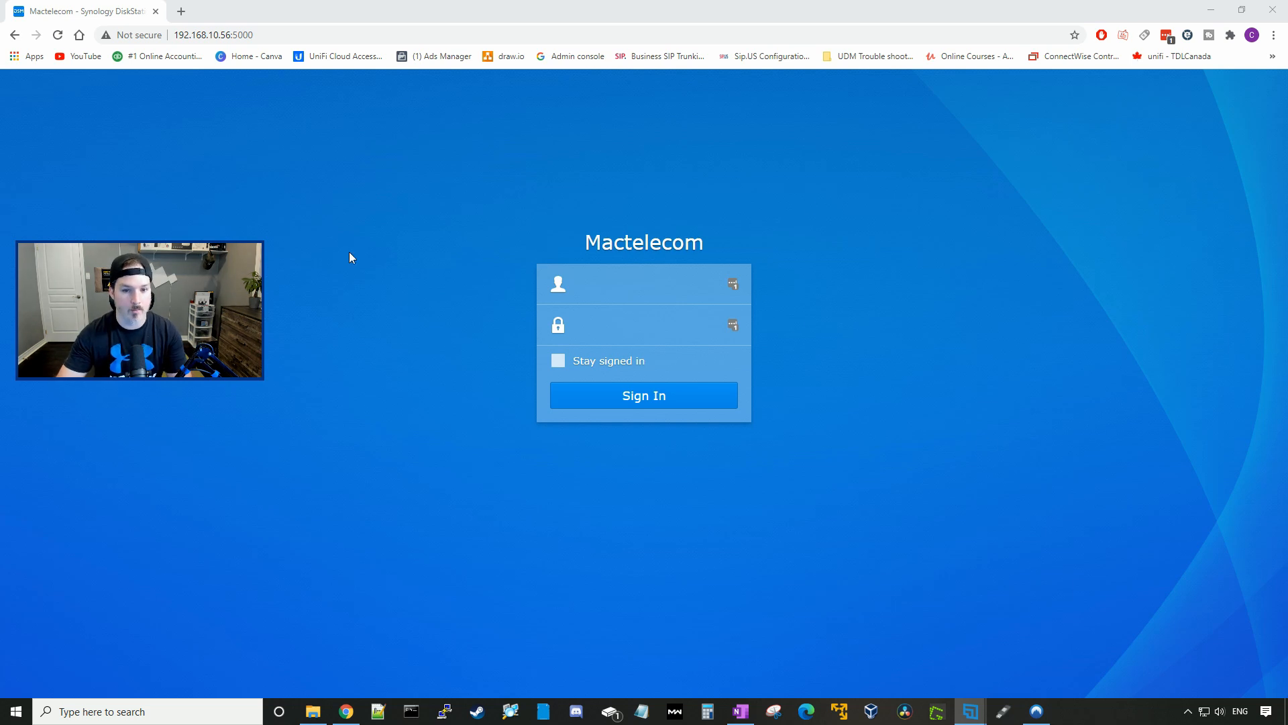
Sign in and drag the Security Advisor icon from the Main Menu onto the desktop.
click(732, 285)
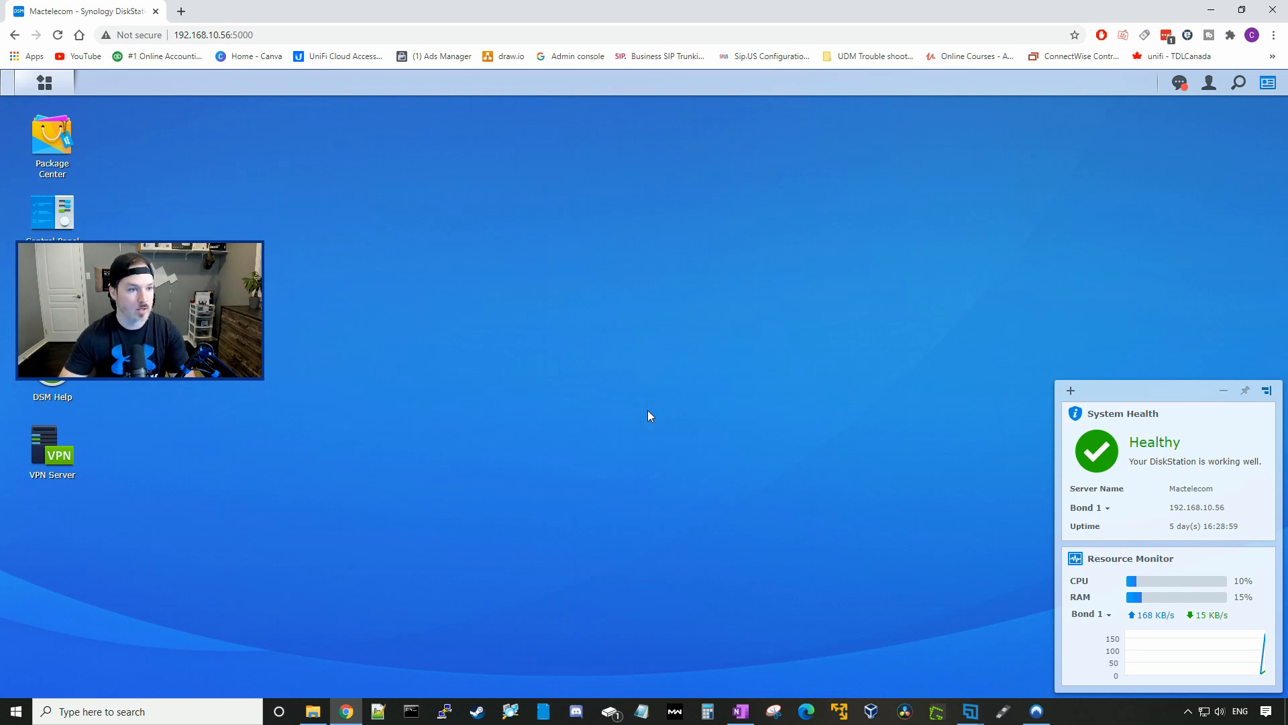
click(47, 84)
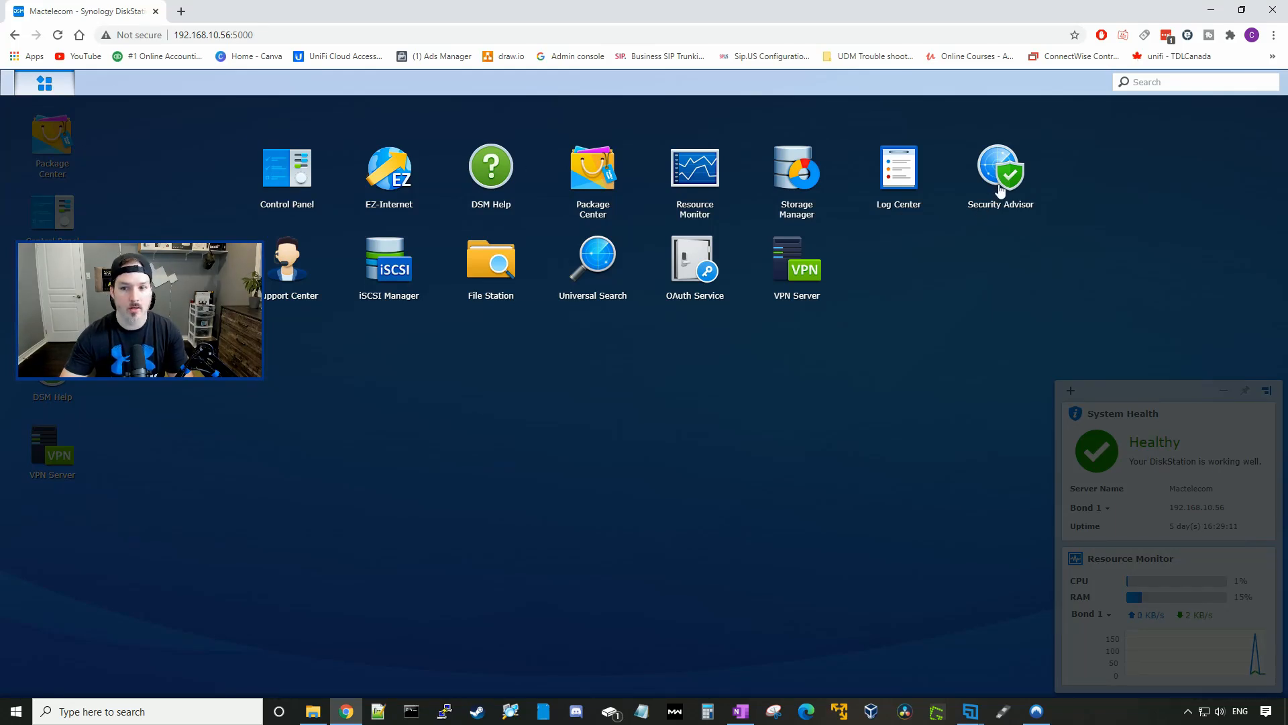
drag(1000, 180, 204, 473)
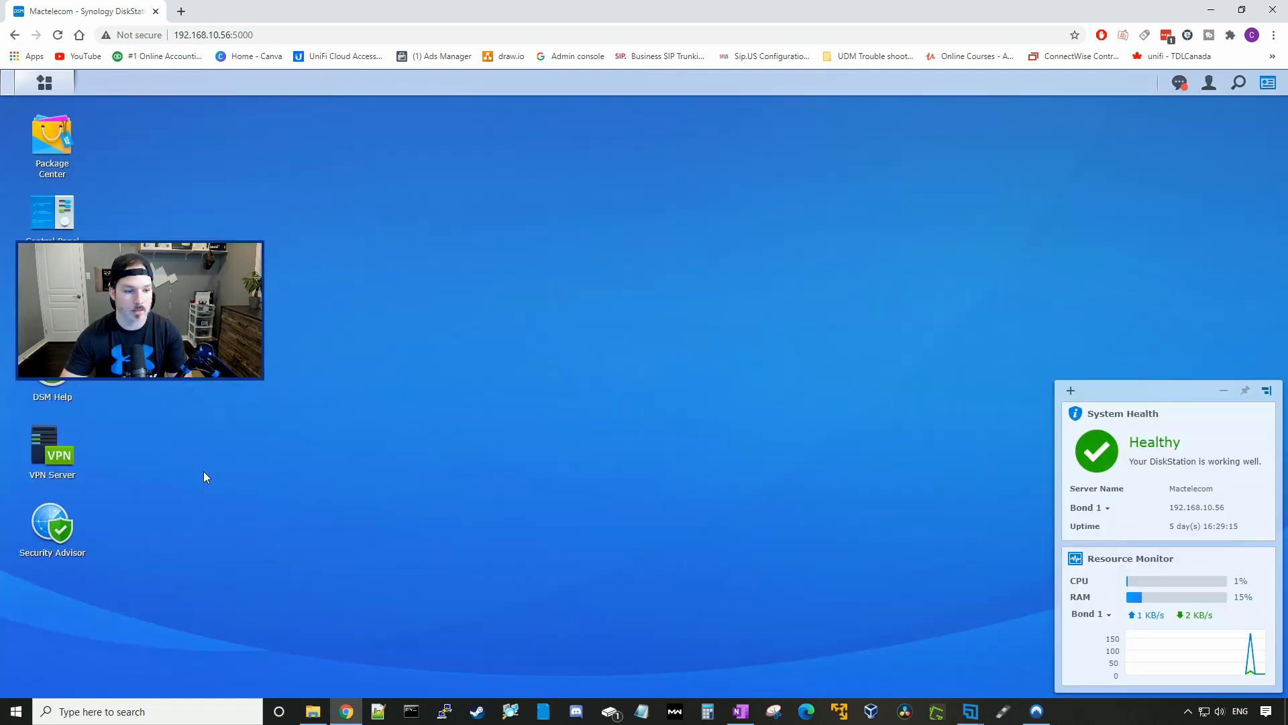
Launch Security Advisor, pick the 'For work and business' baseline, and run the first scan.
click(59, 532)
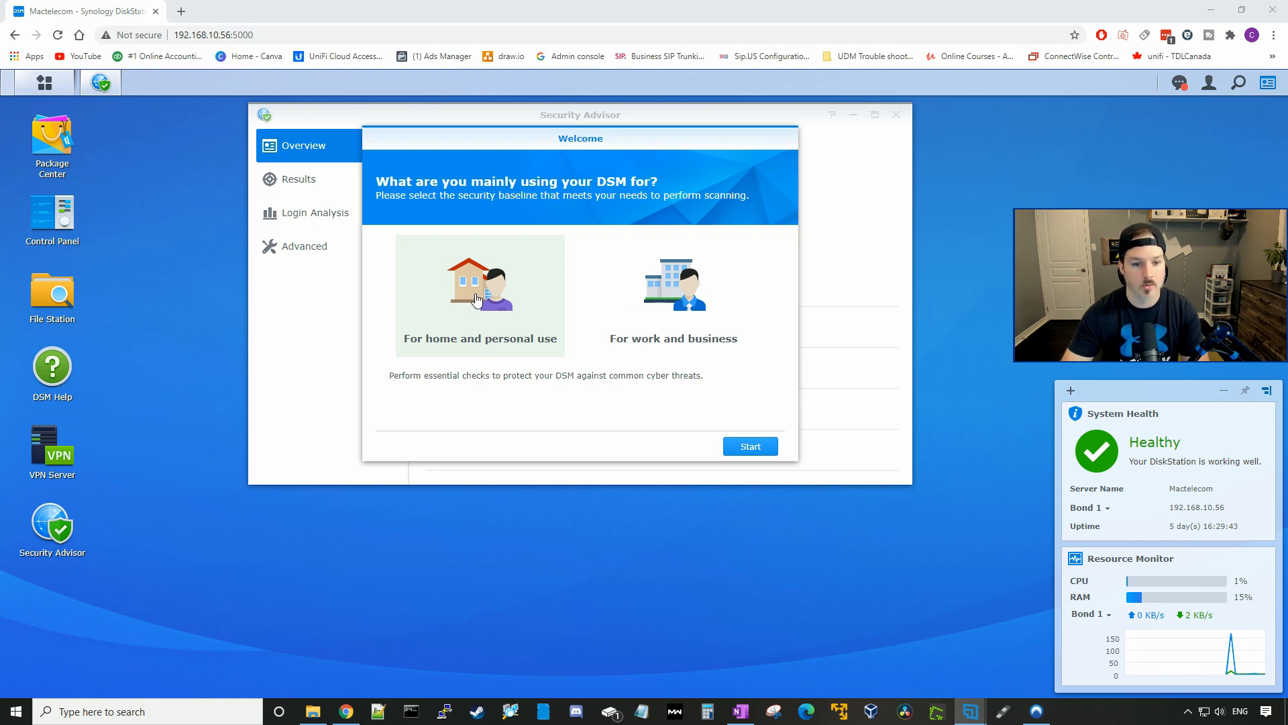
click(645, 306)
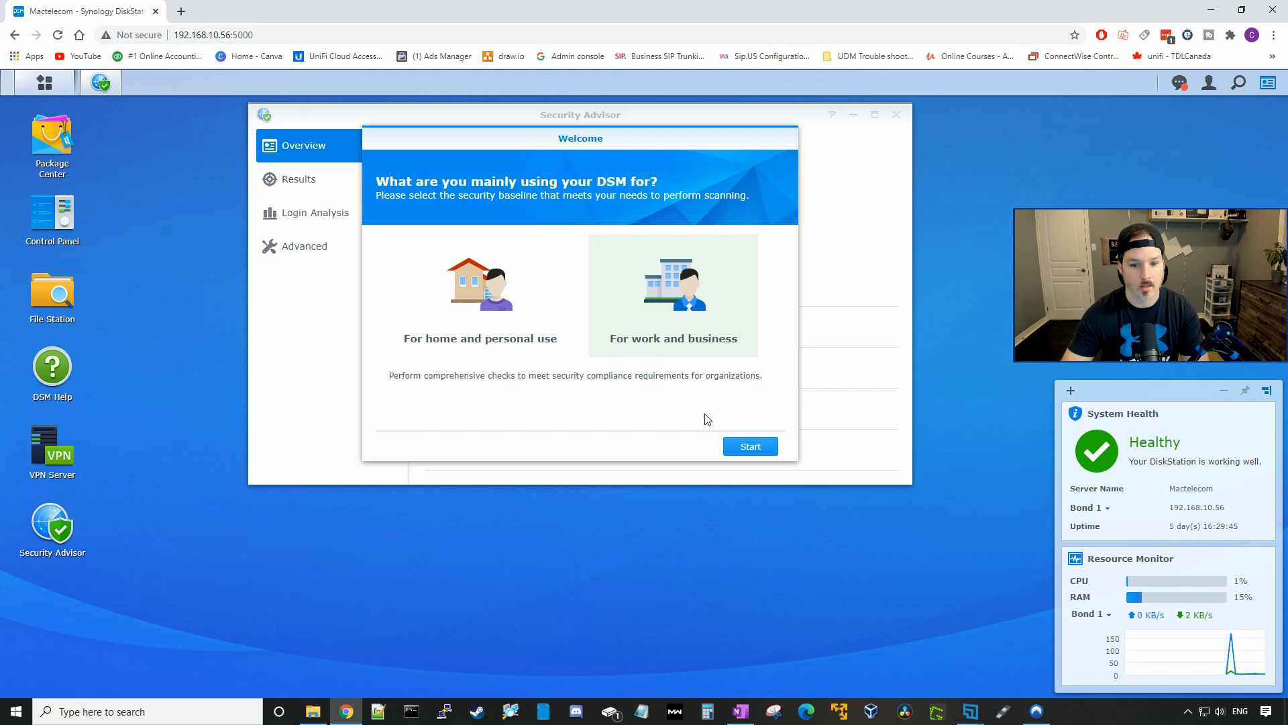
click(744, 445)
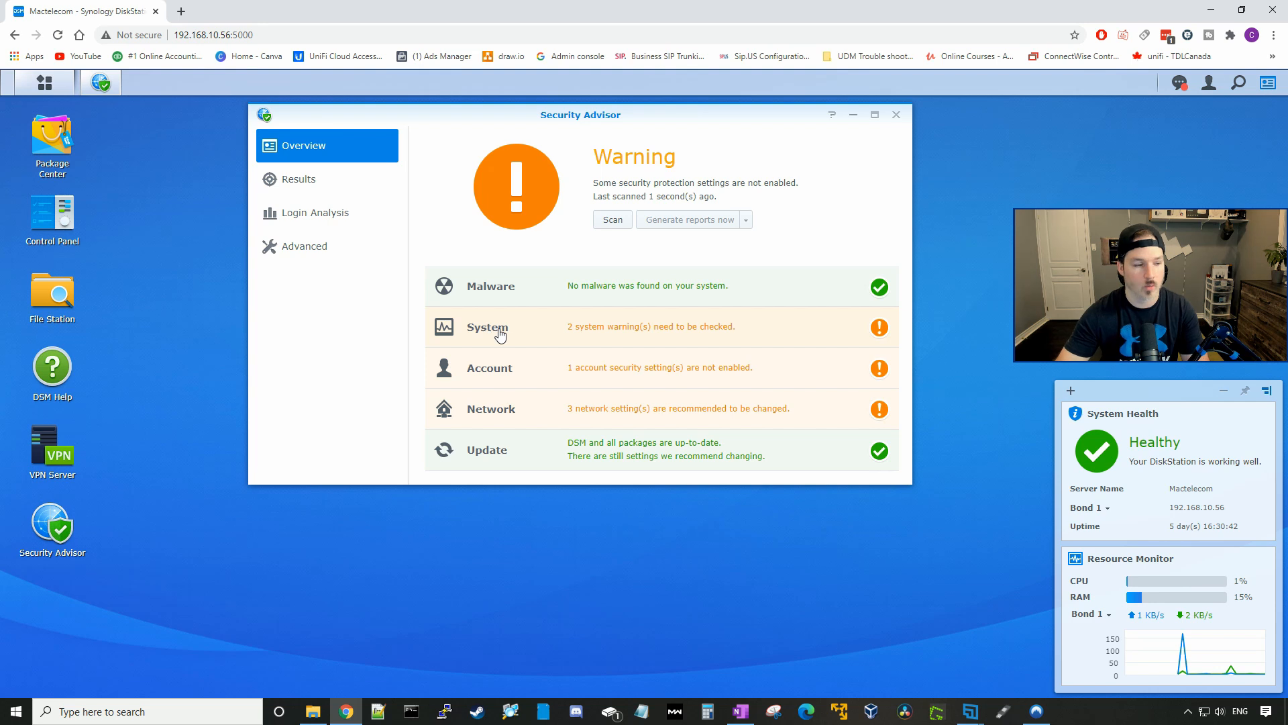
Open the Auto Block warning's details from the system check results.
click(562, 337)
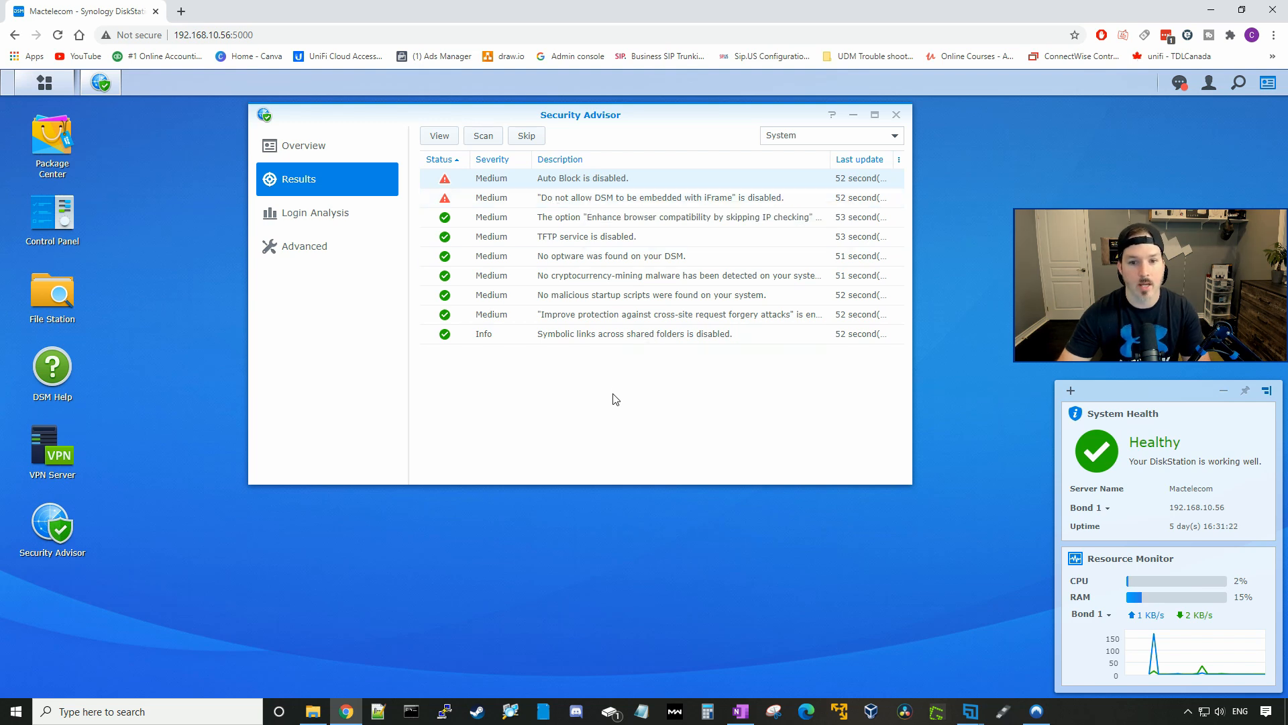
double_click(569, 180)
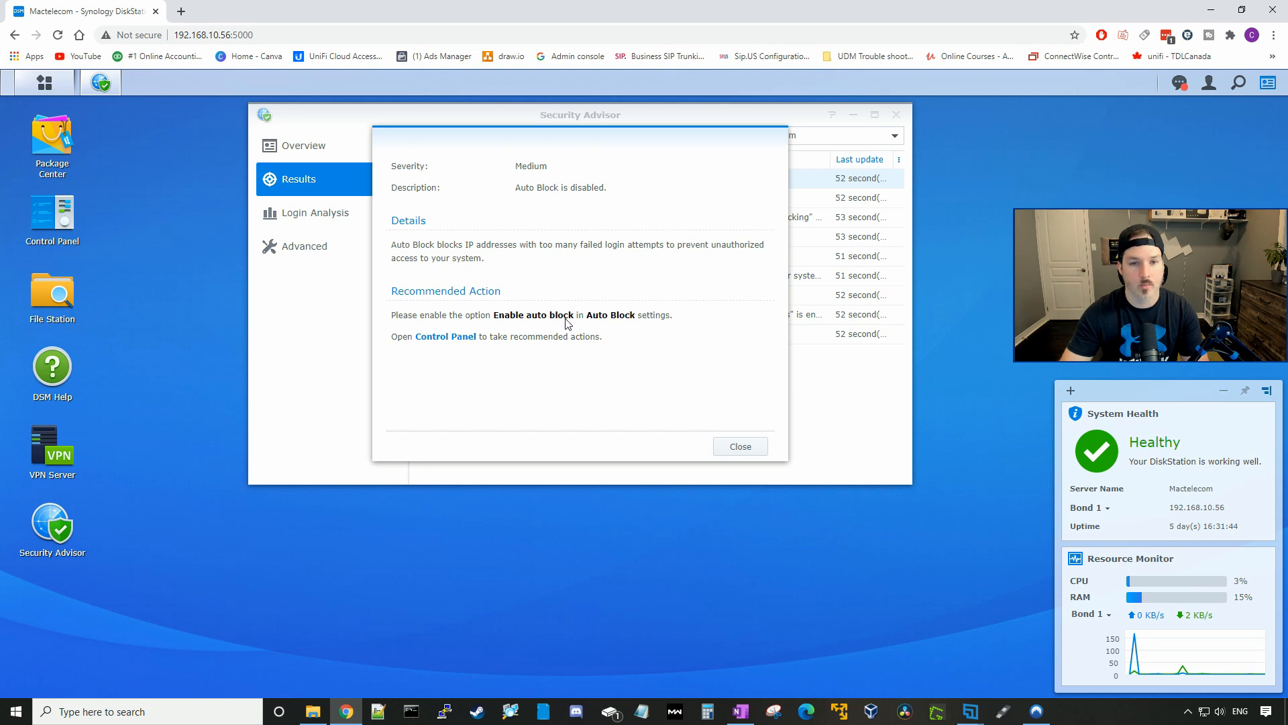
click(465, 339)
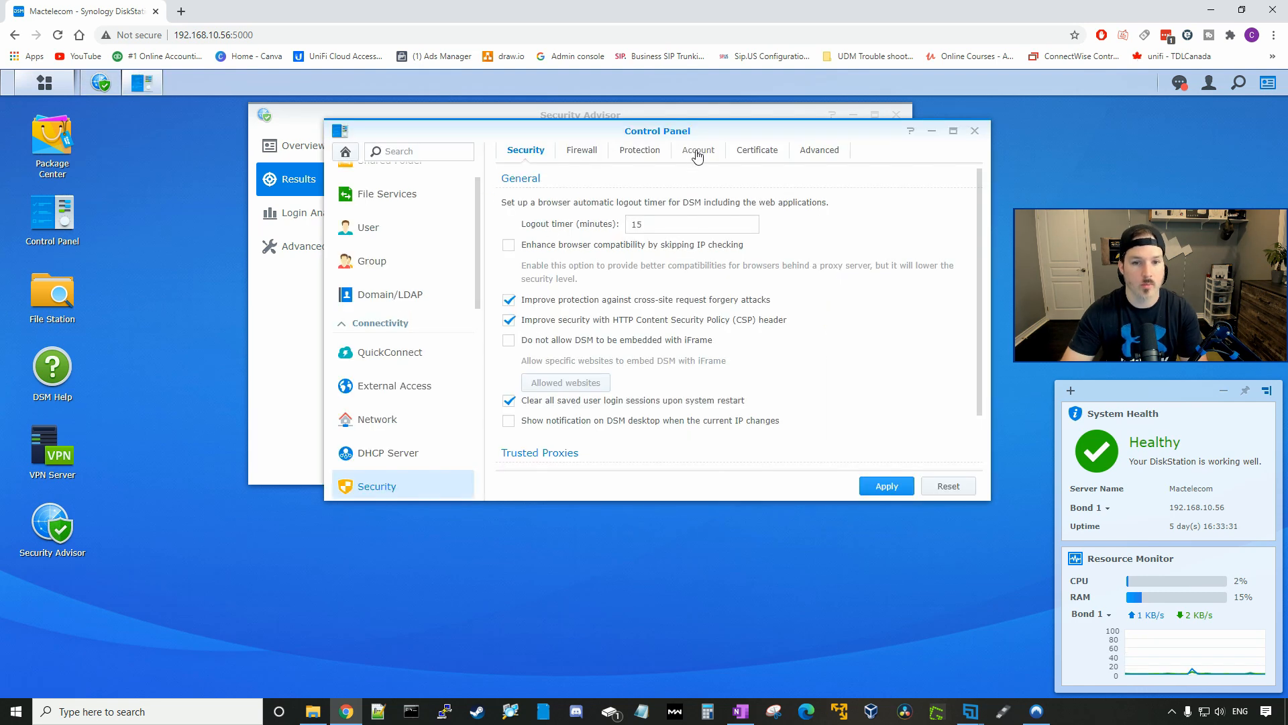
In Control Panel Security, enable auto block with 5 login attempts and apply.
click(412, 152)
text(a)
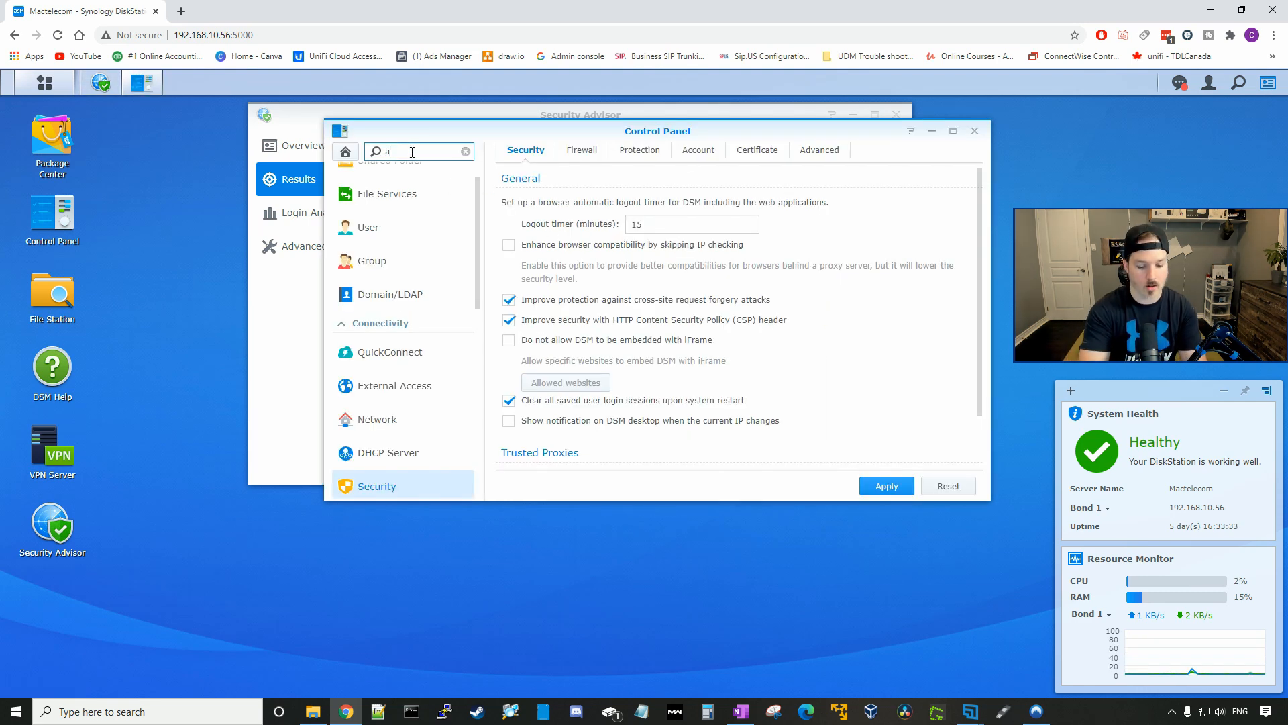
text(utoi)
key(BackSpace)
text(block)
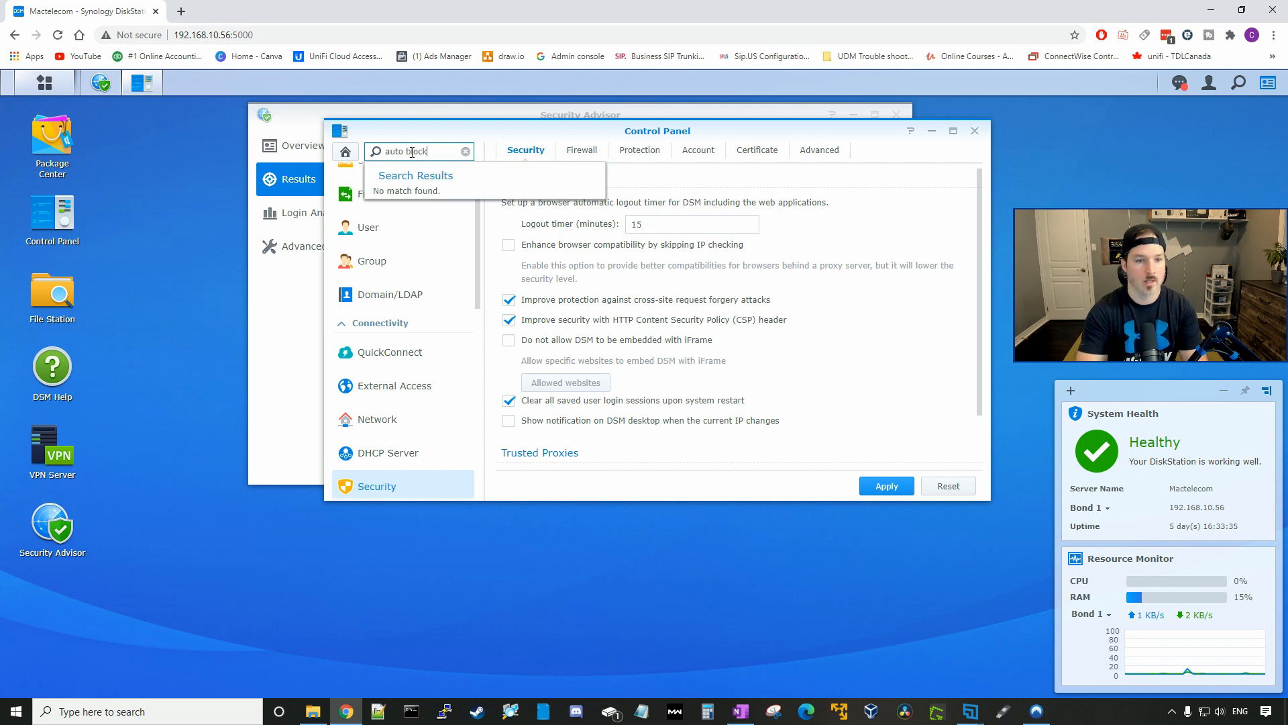
click(405, 196)
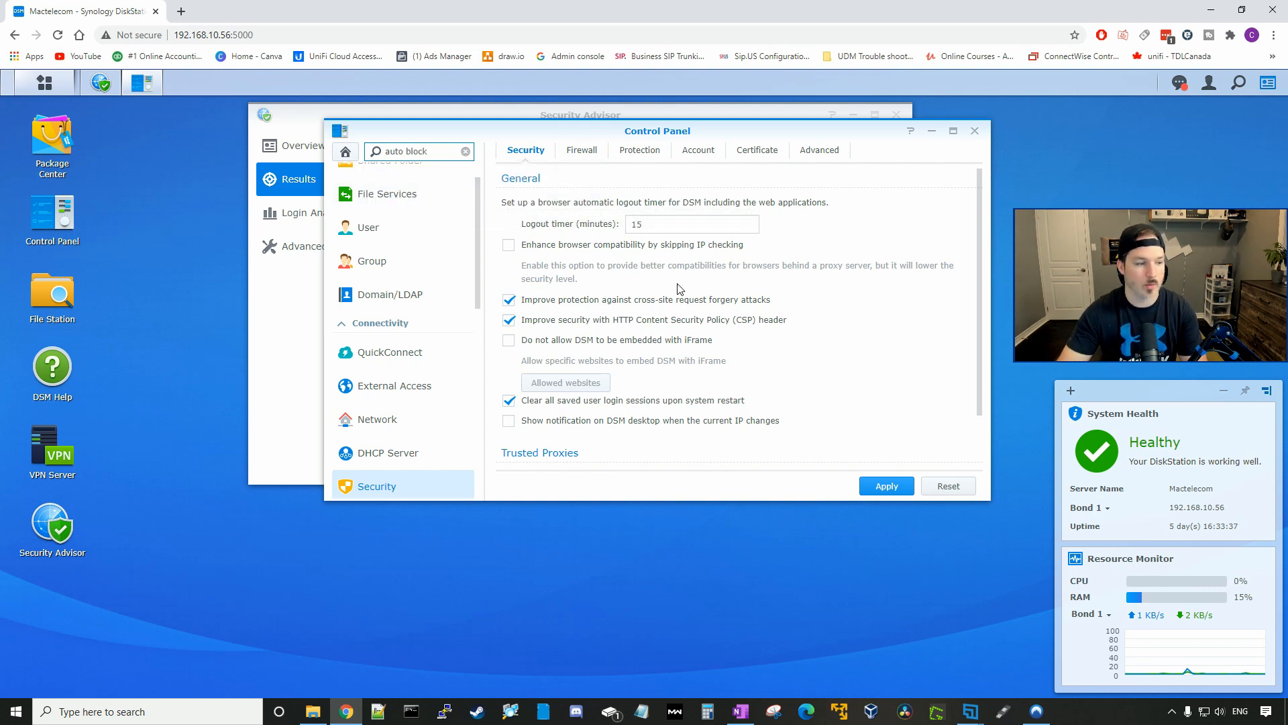
click(702, 152)
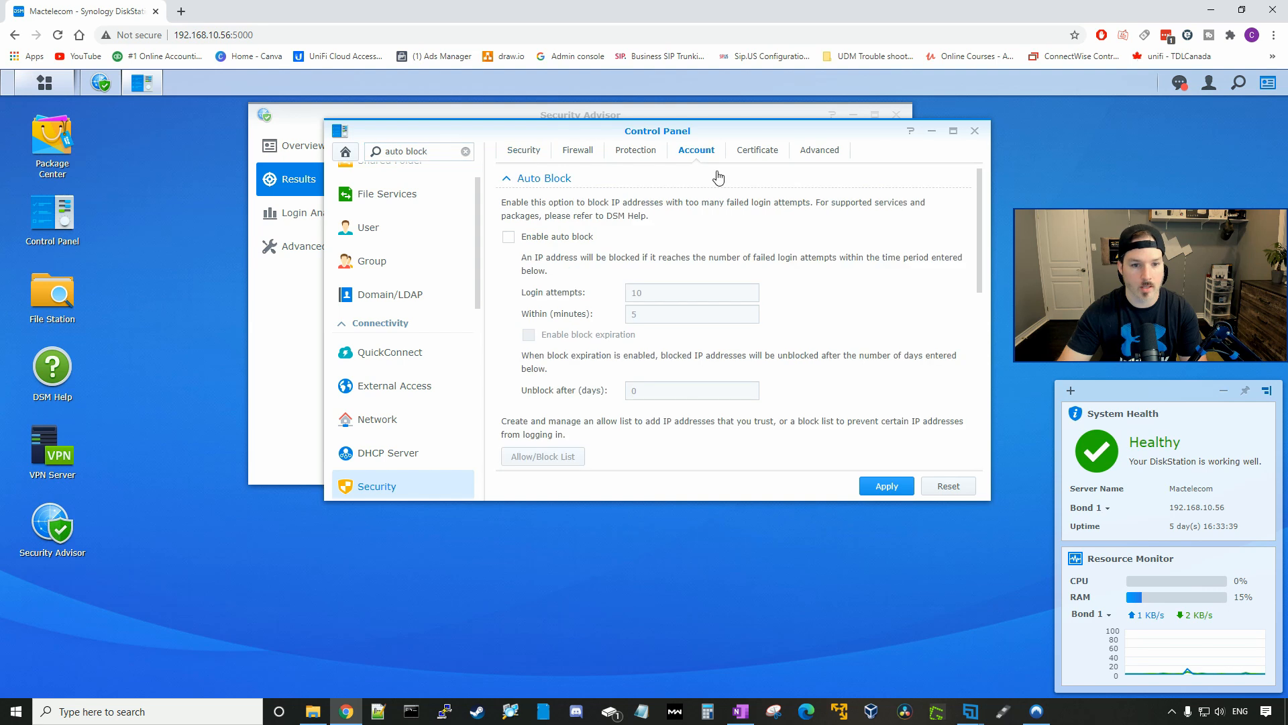
click(509, 237)
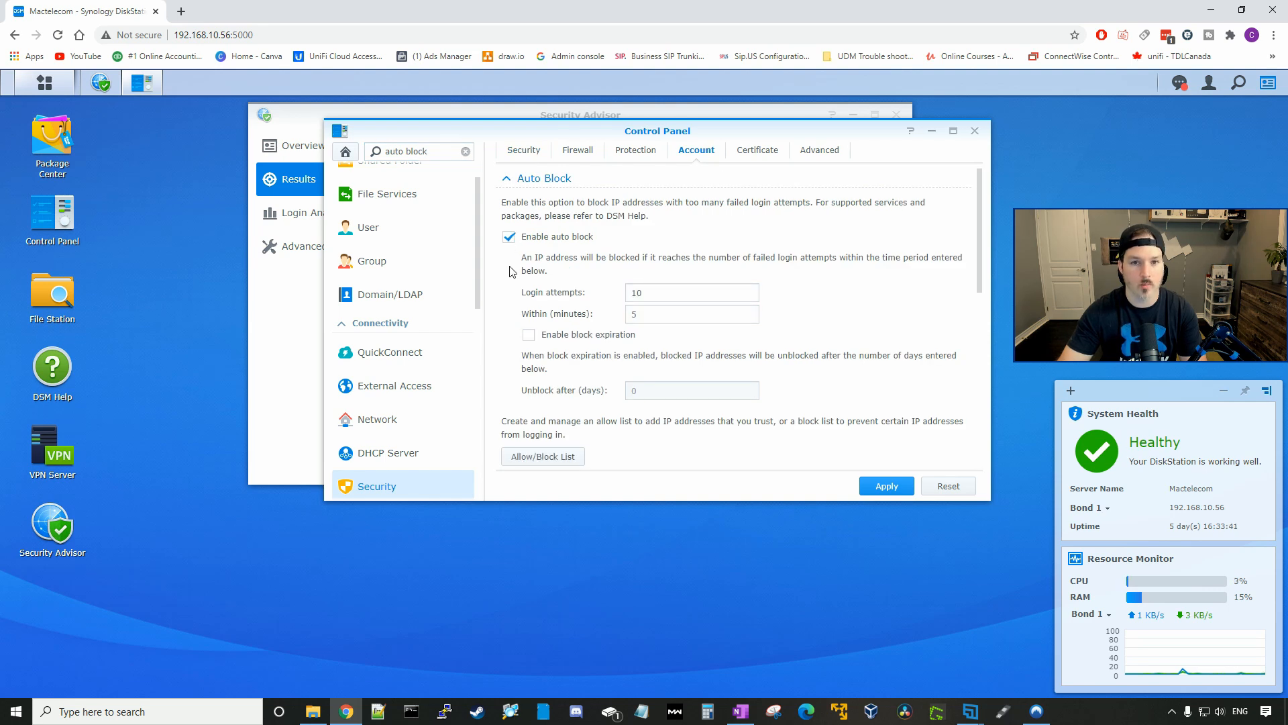
double_click(653, 293)
text(5)
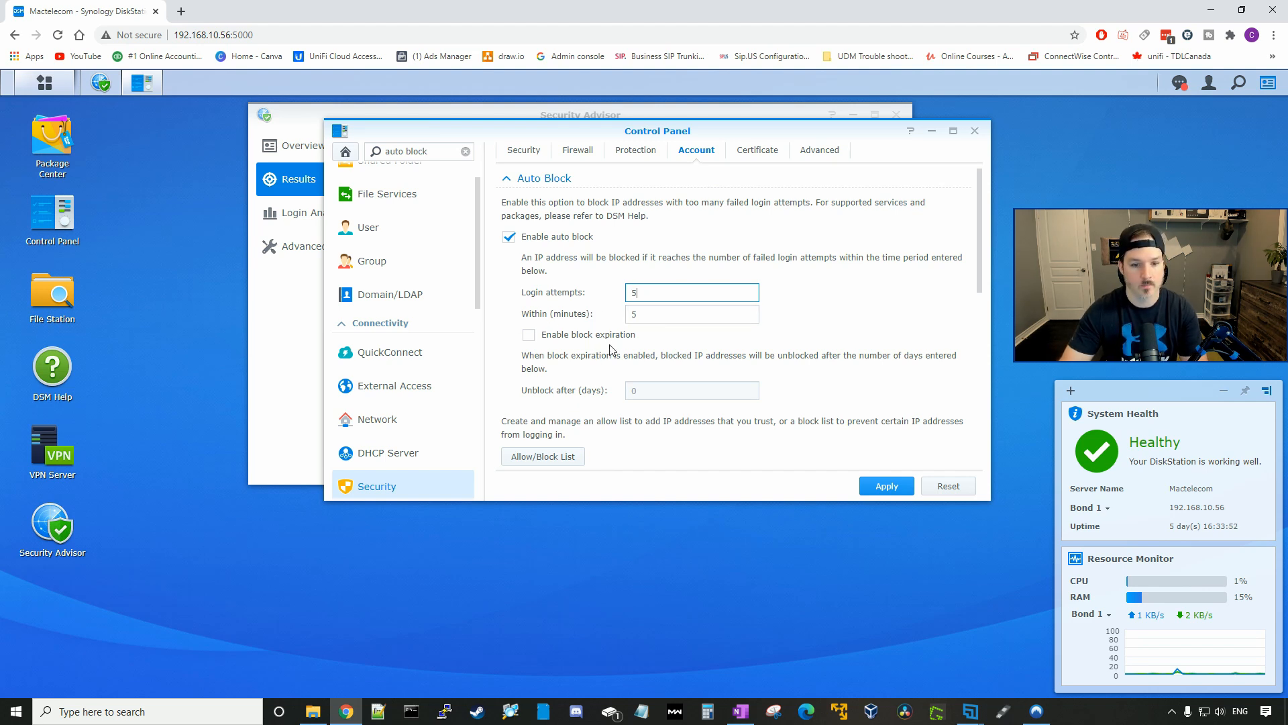
click(885, 485)
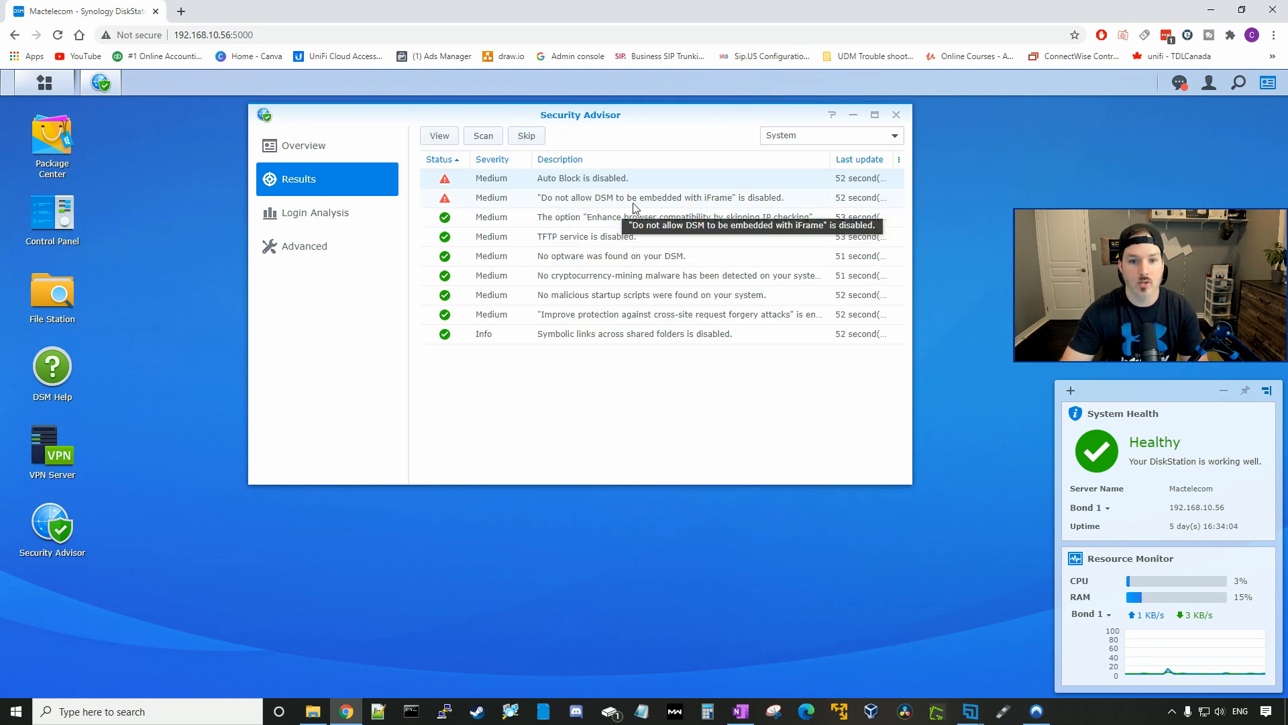
From the iFrame warning, tick 'Do not allow DSM to be embedded with iFrame' and apply.
double_click(640, 198)
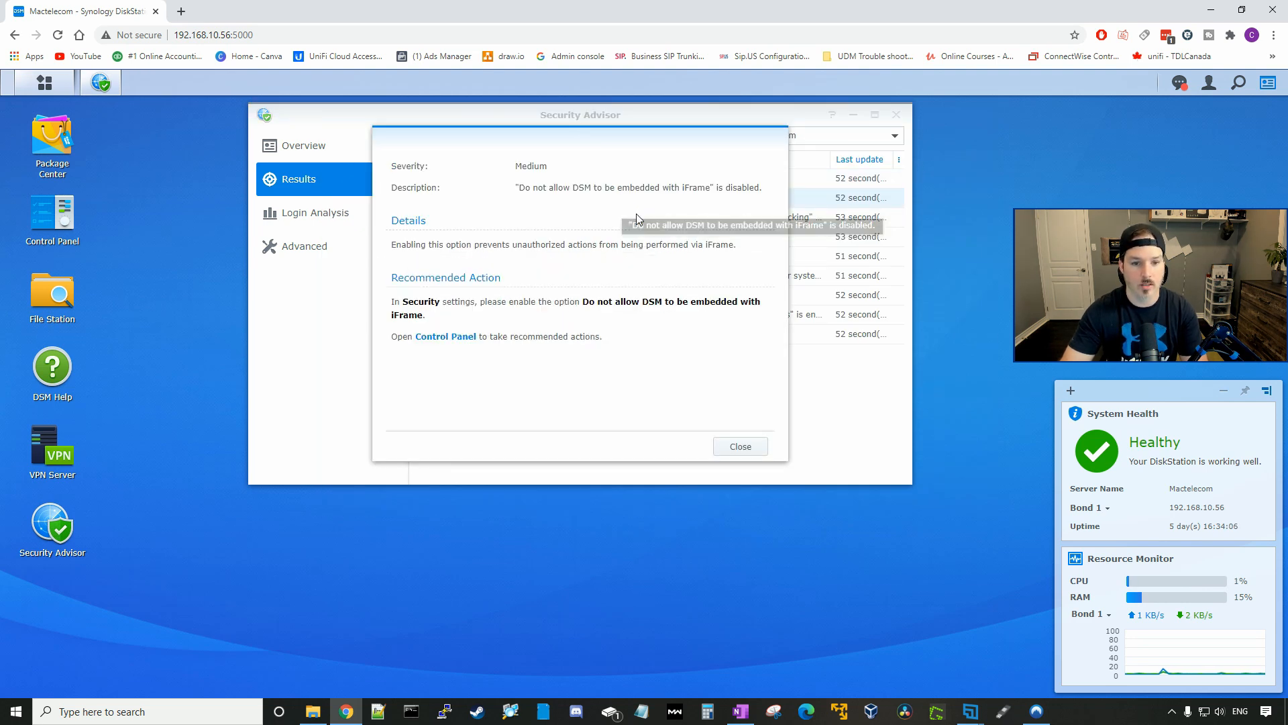
click(464, 338)
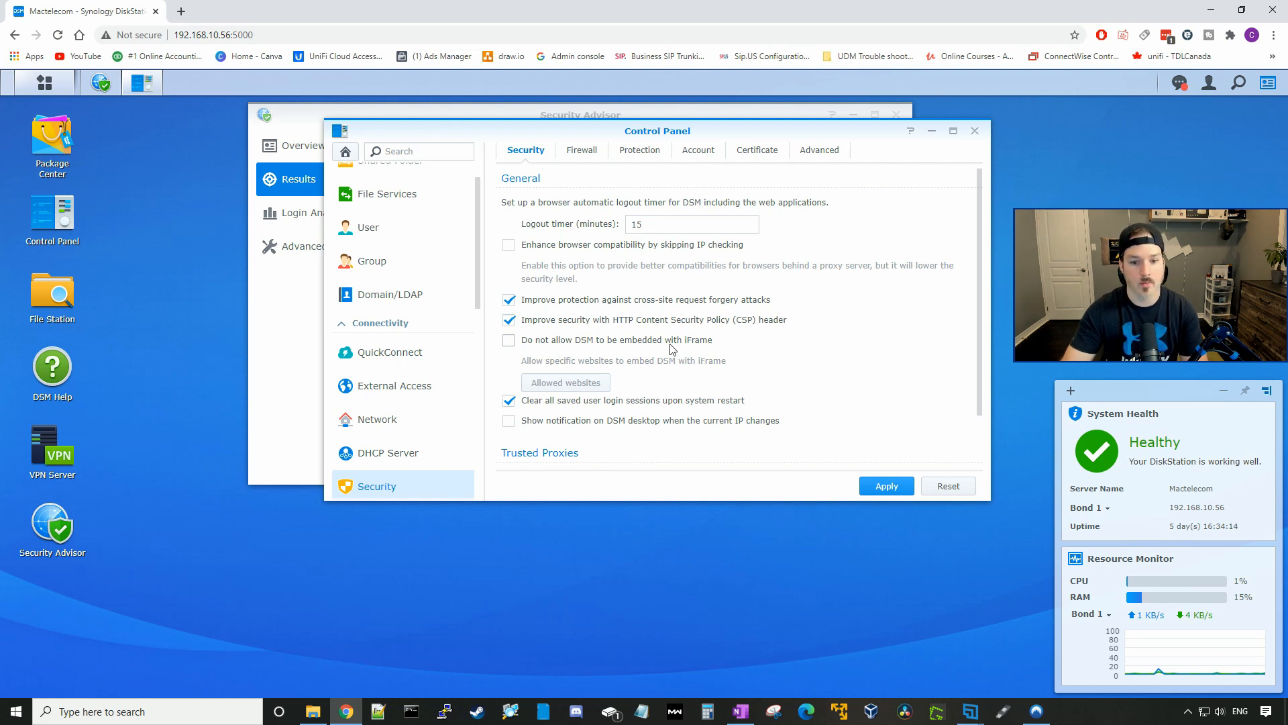
click(509, 340)
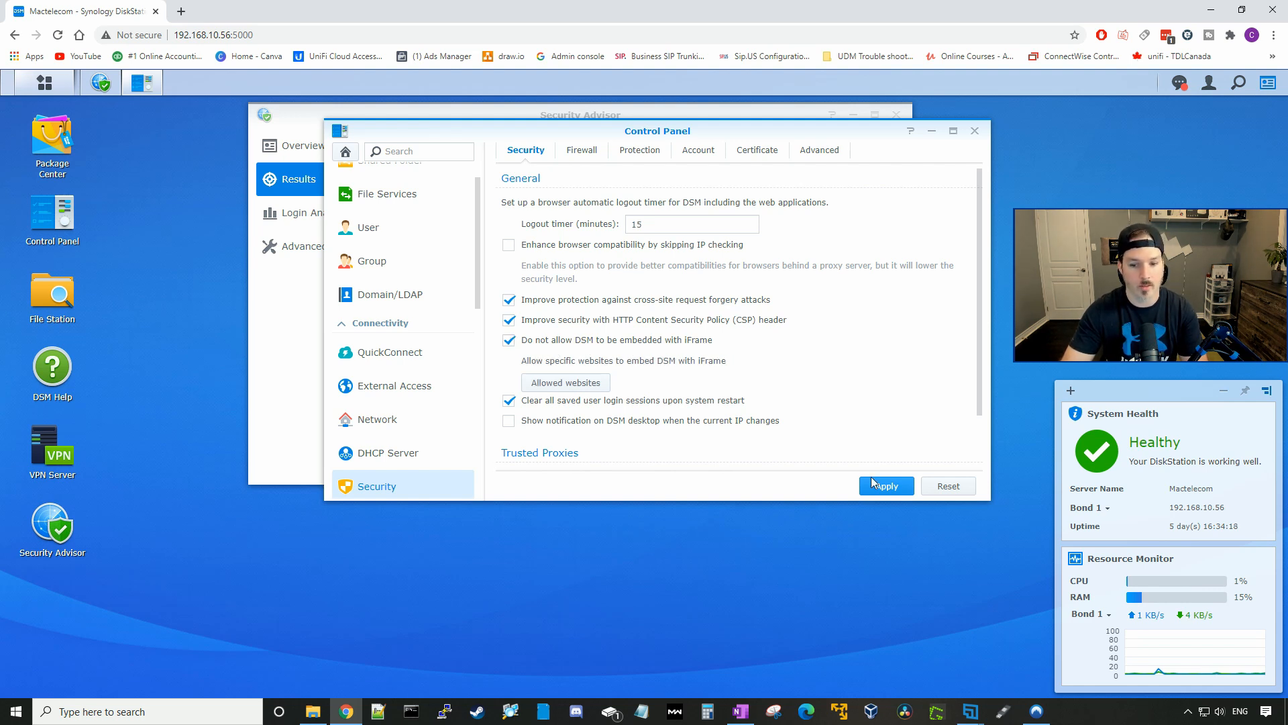
click(886, 486)
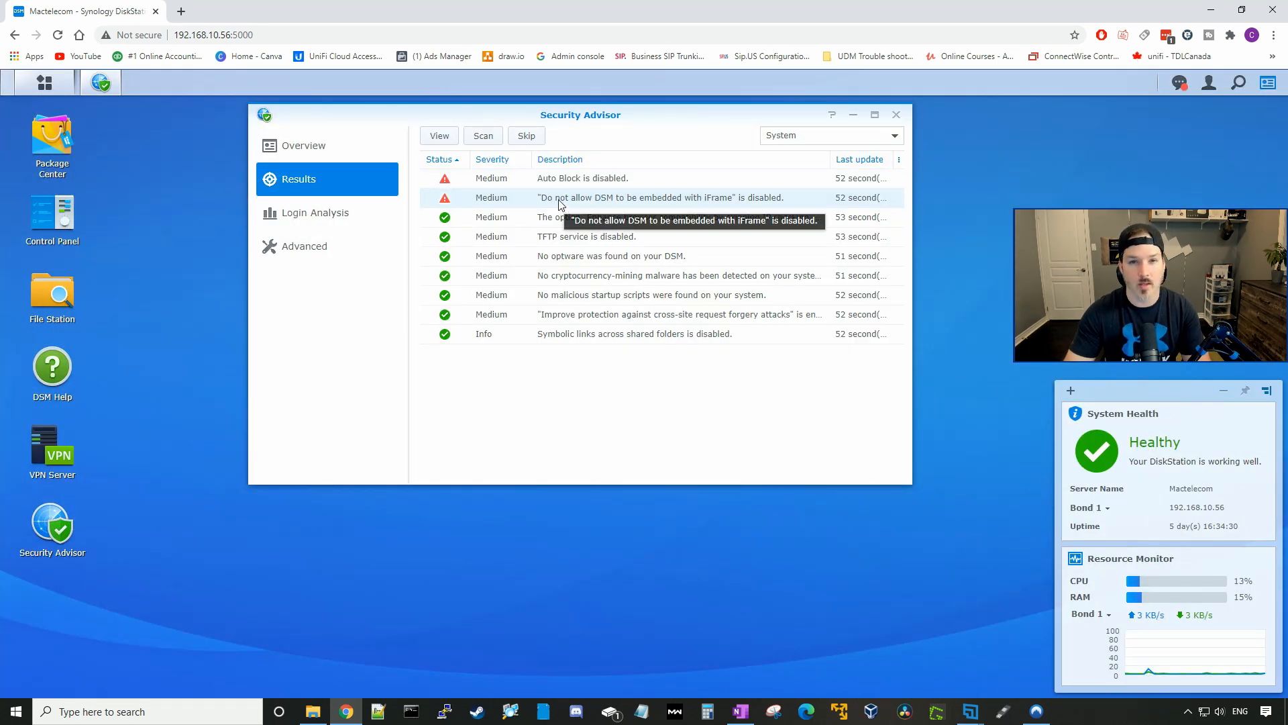
Rescan twice in Results, then rescan the whole system from Overview.
click(483, 137)
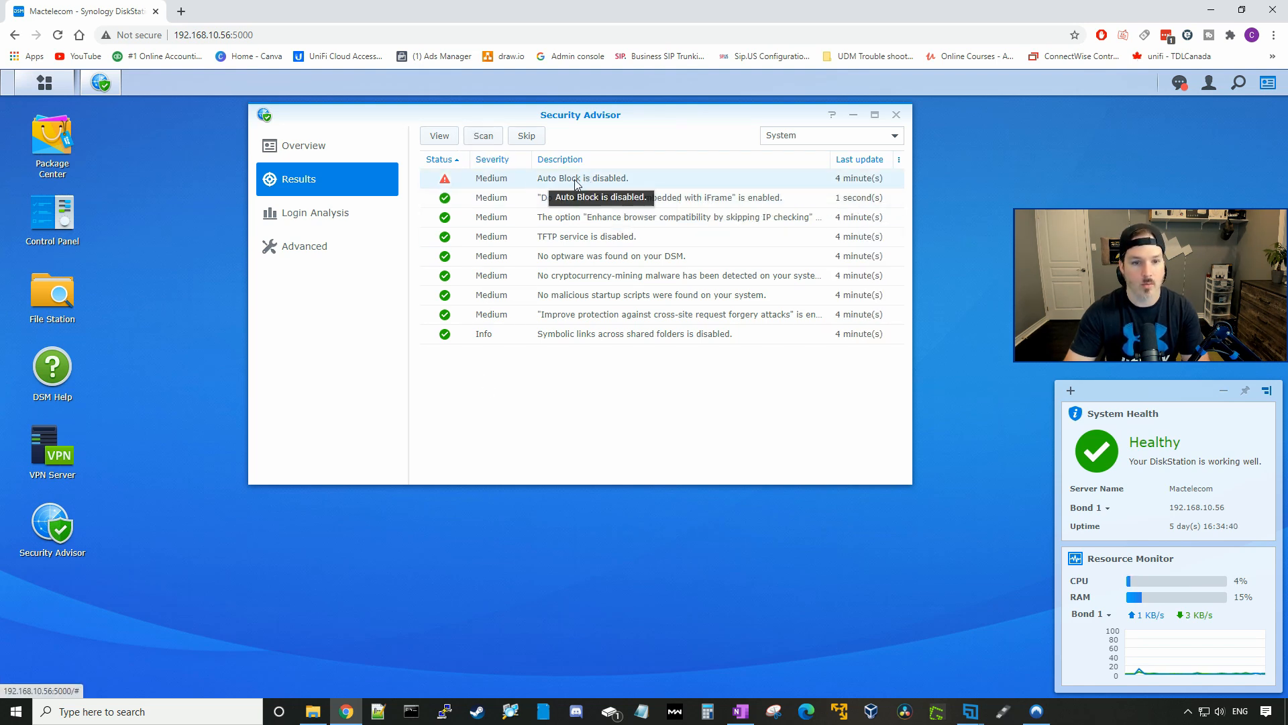
click(483, 137)
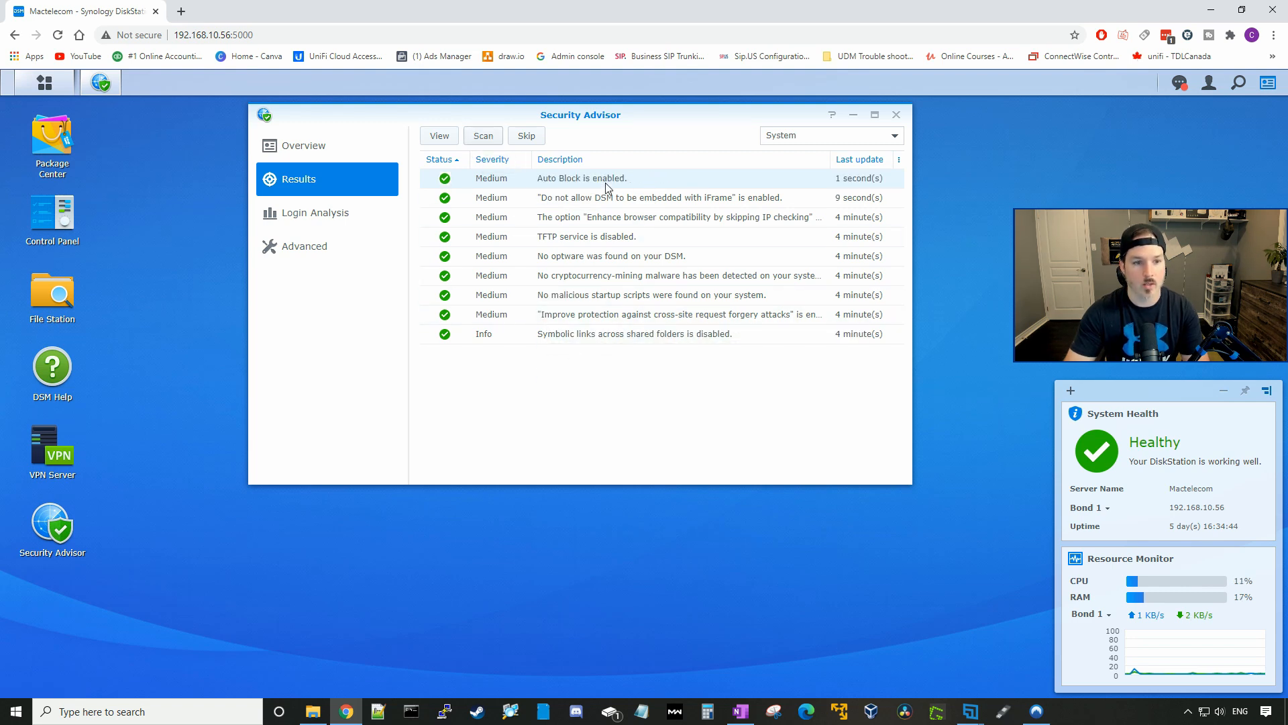
click(302, 146)
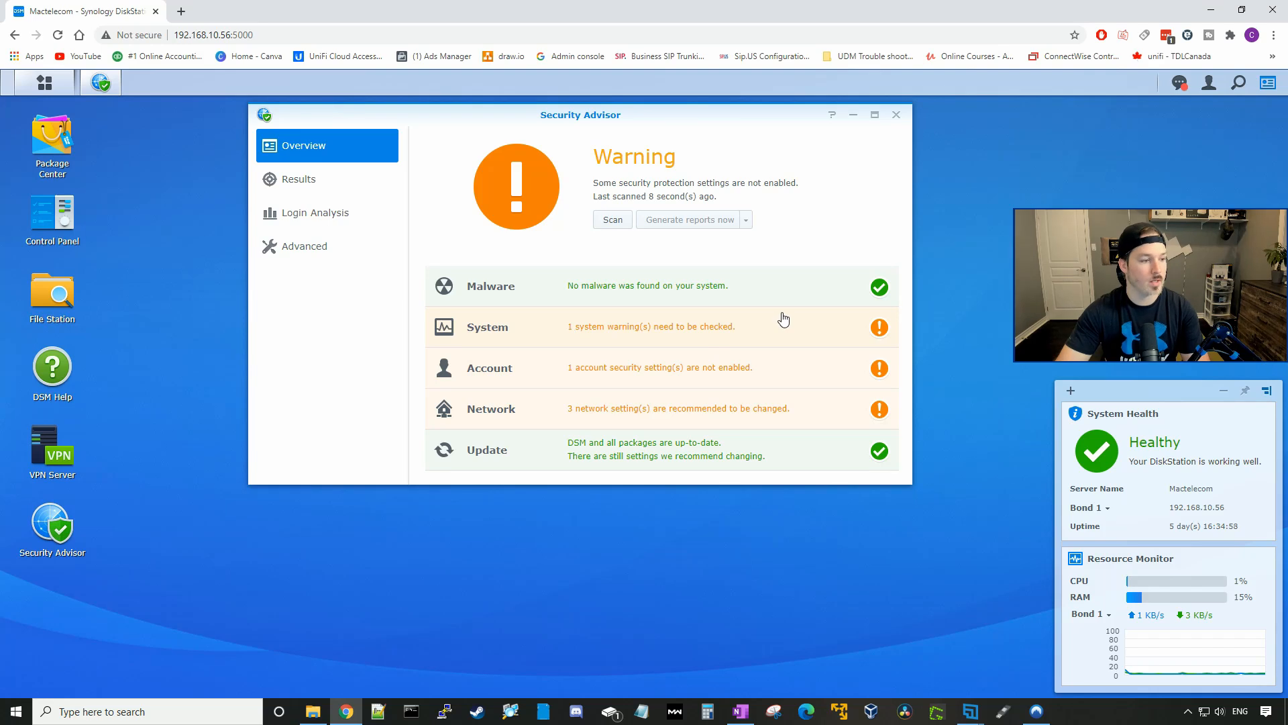
click(623, 227)
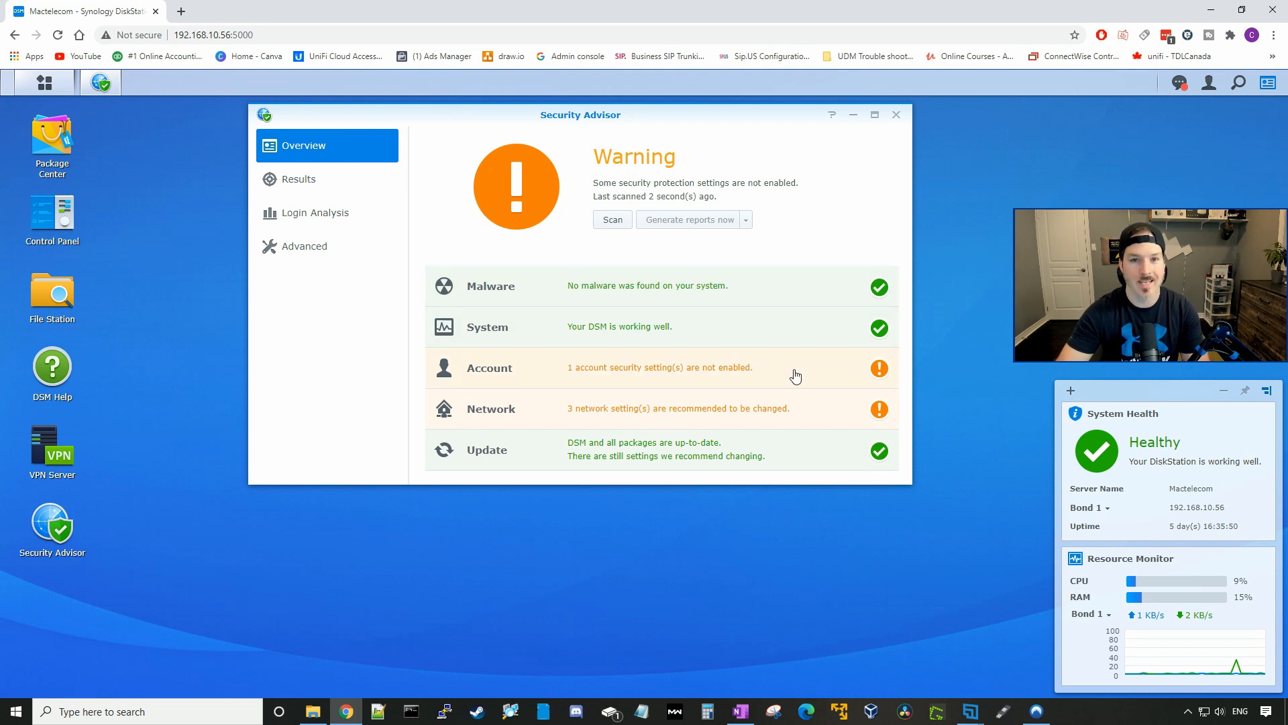
From the password strength warning, require mixed case and special characters in passwords and apply.
click(771, 378)
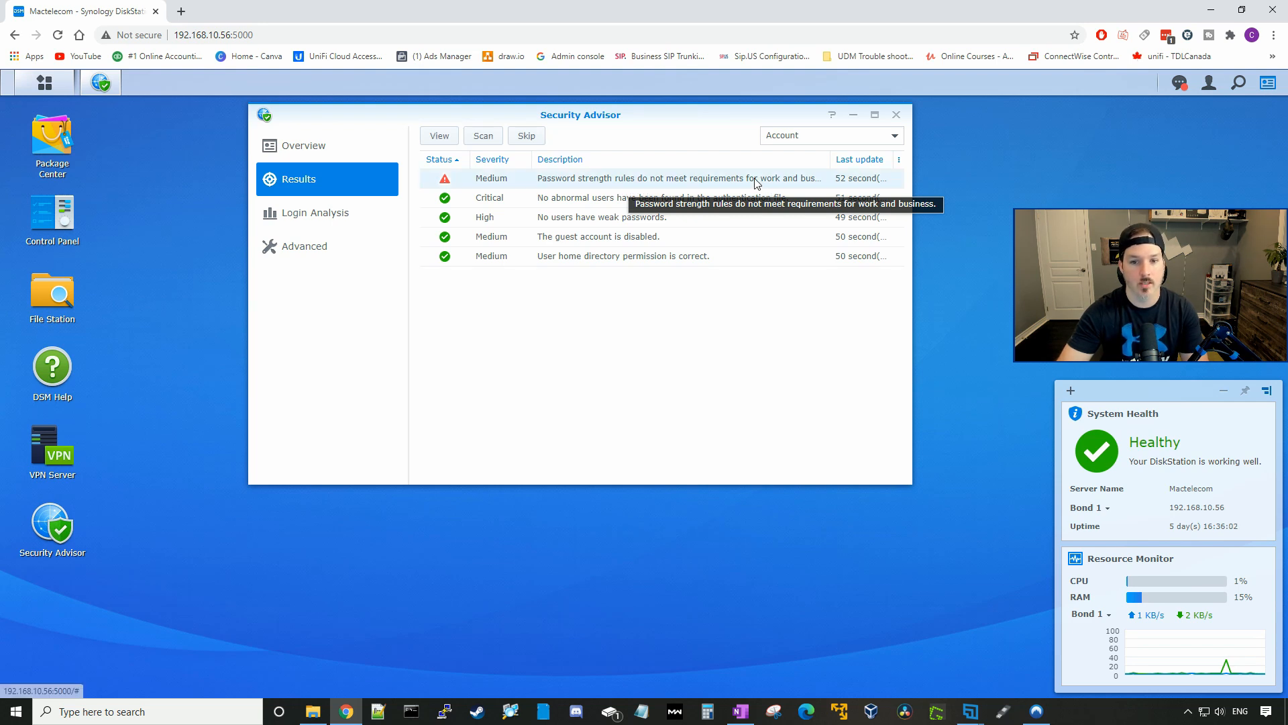
double_click(707, 180)
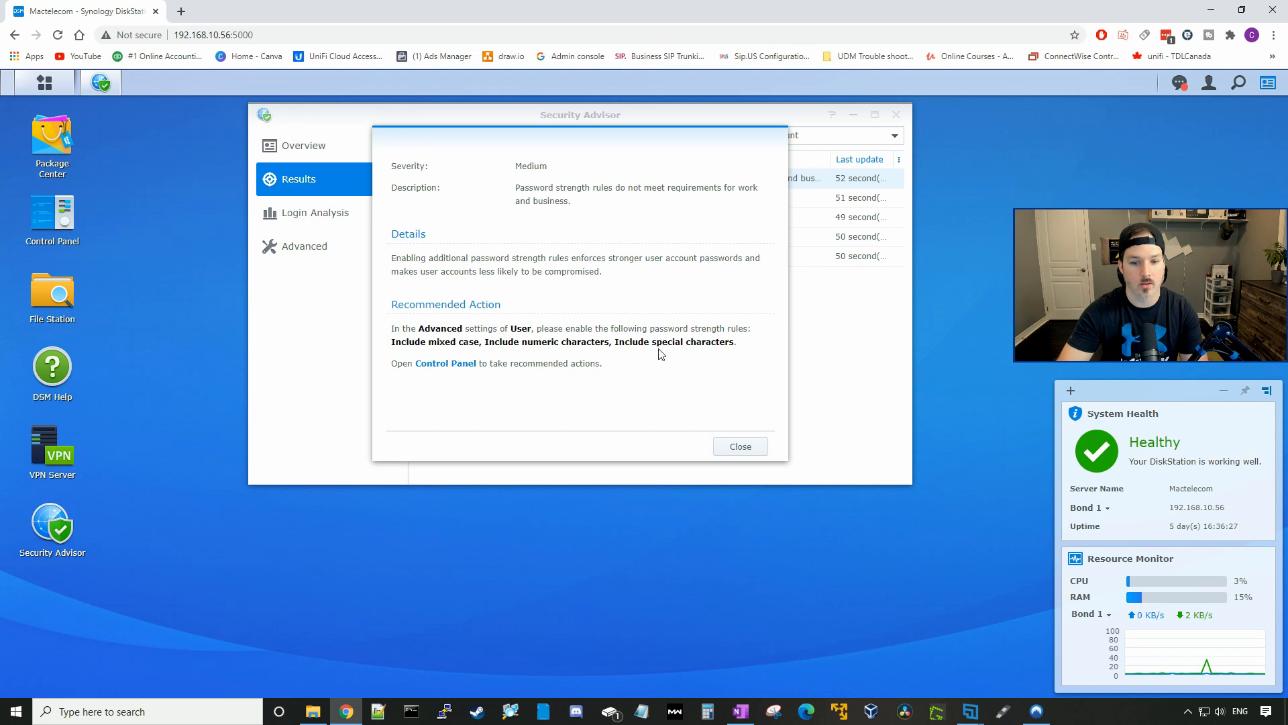
click(467, 364)
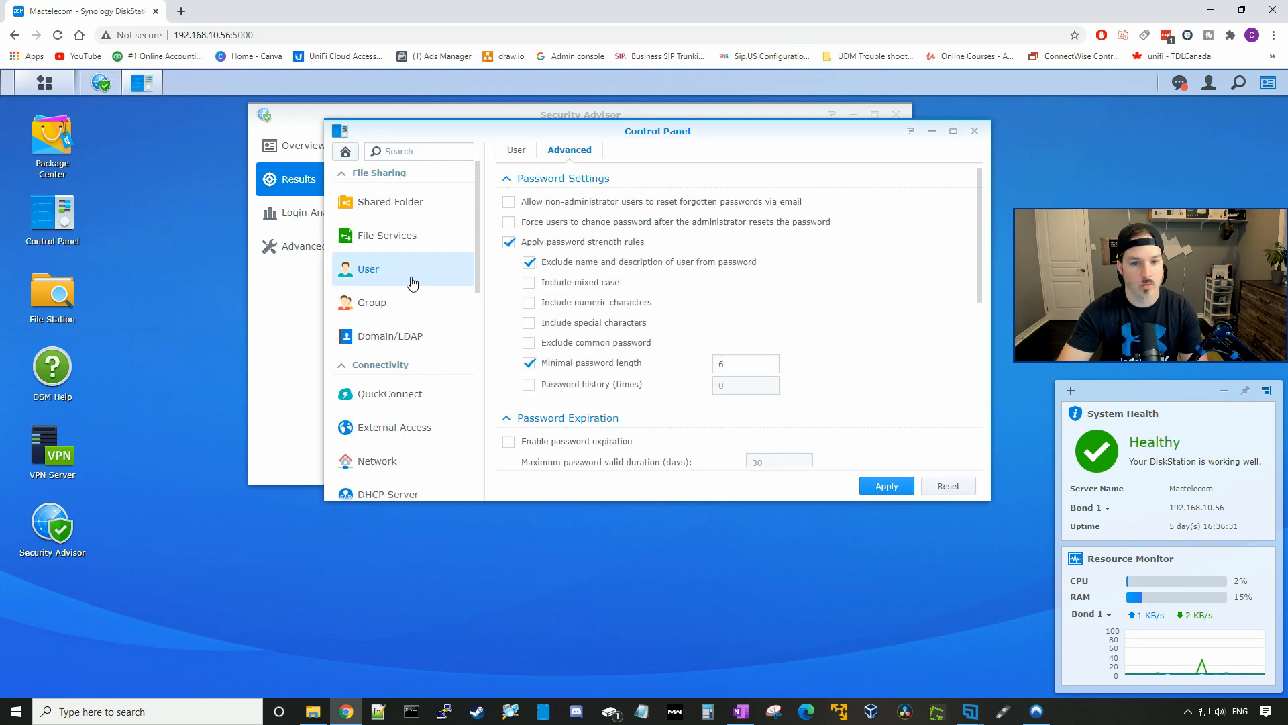
click(530, 284)
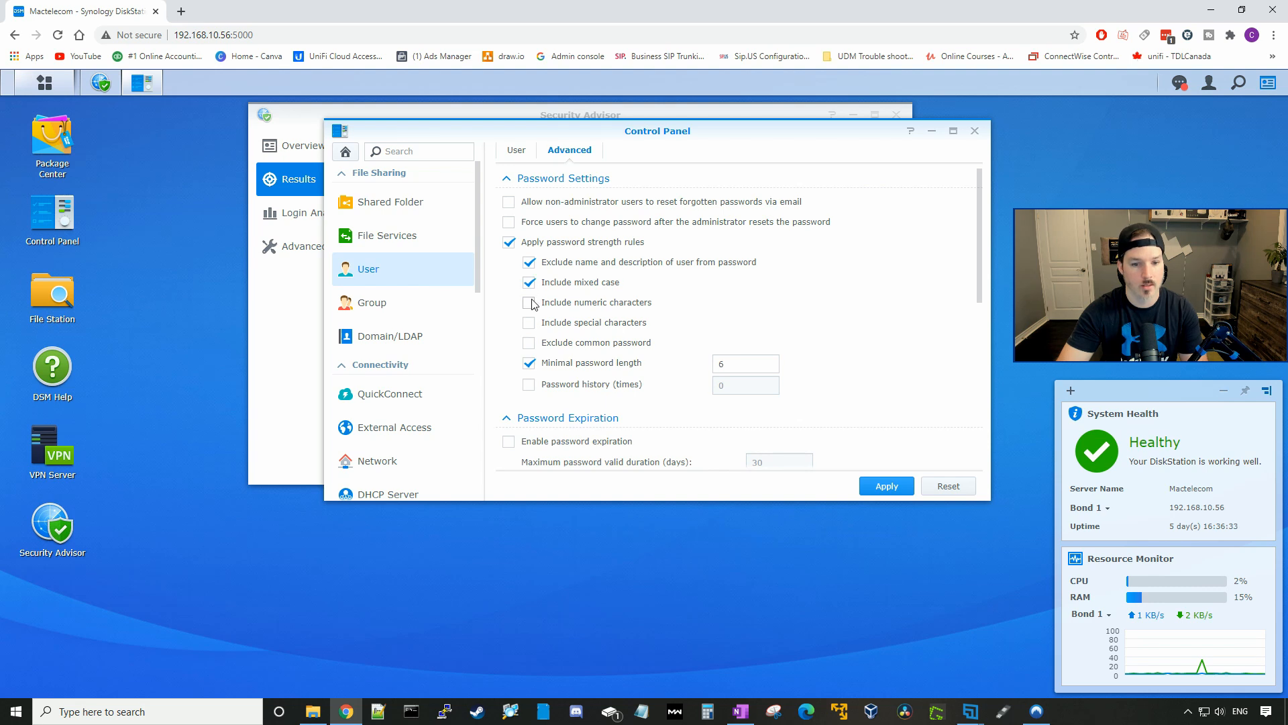
click(530, 323)
click(886, 491)
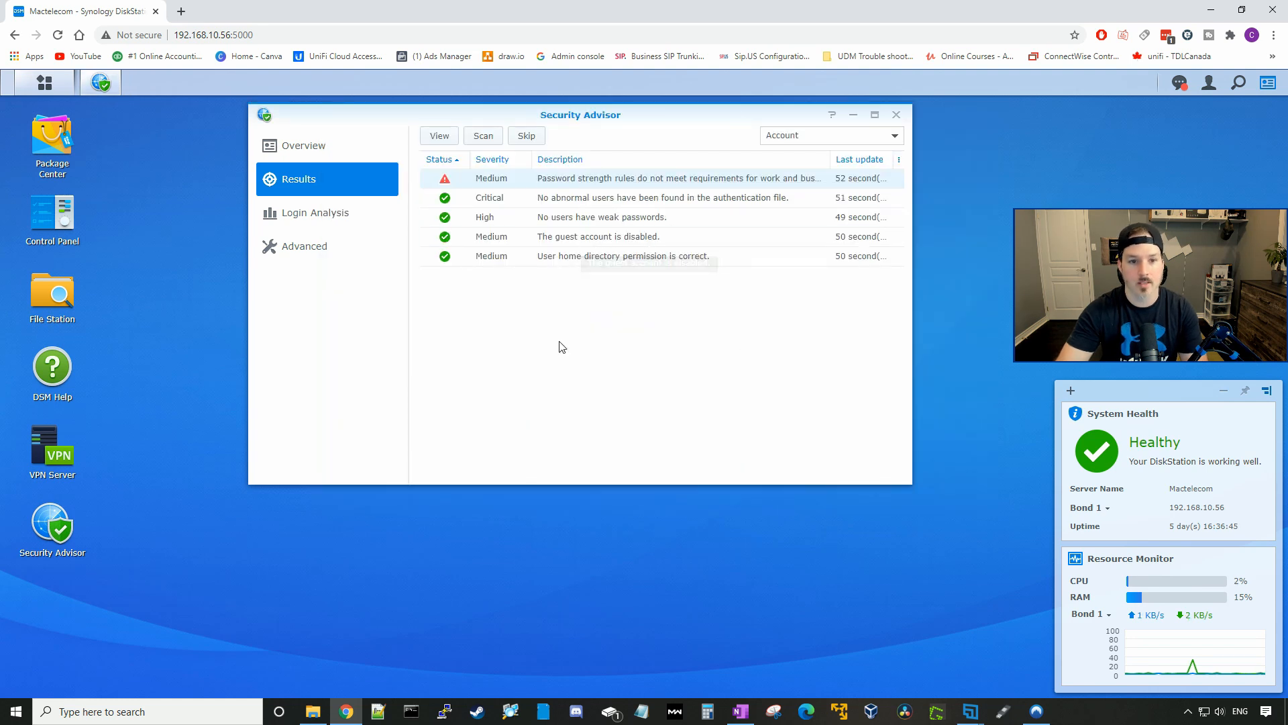
Rescan to clear the password warning, then open the Network check results from Overview.
click(485, 137)
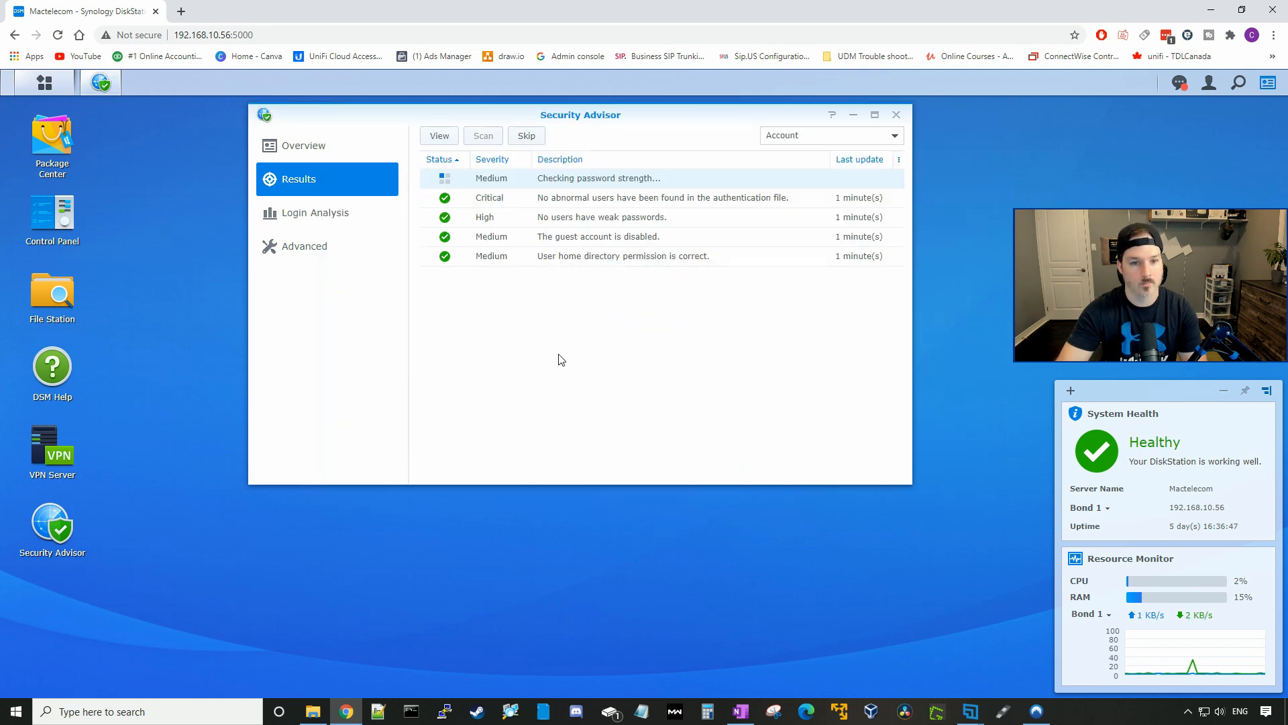
click(330, 153)
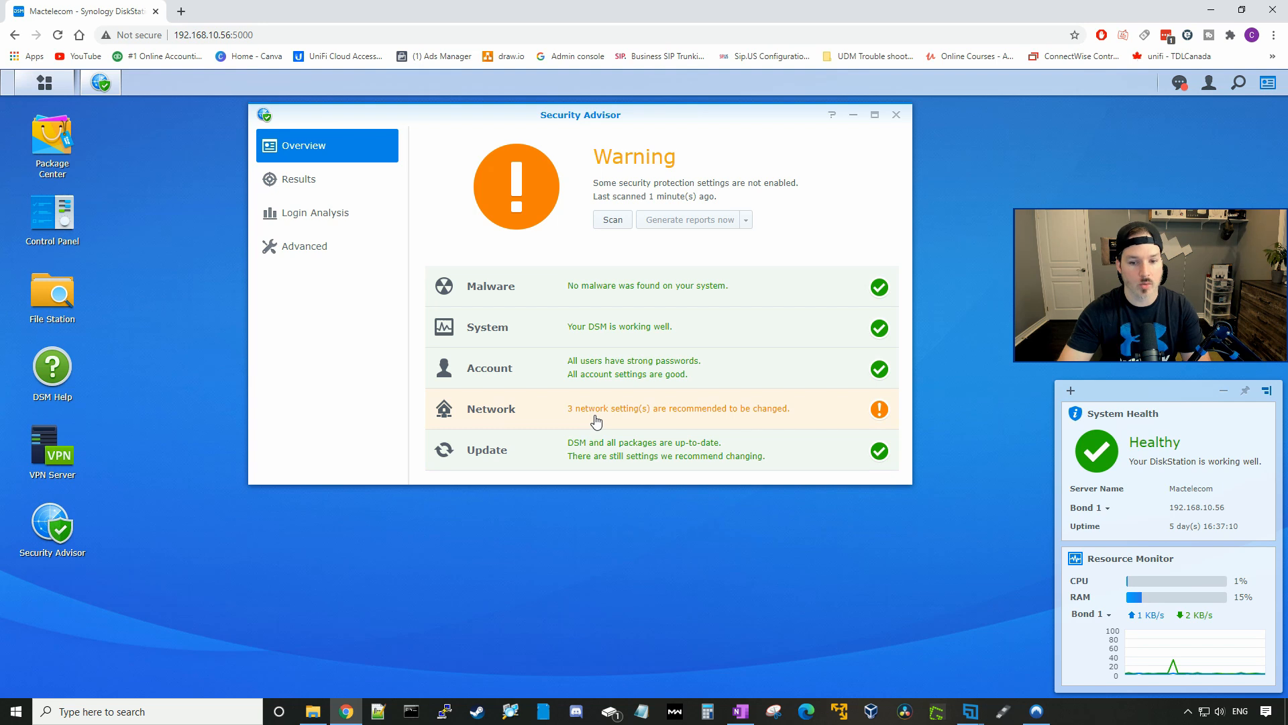
click(618, 422)
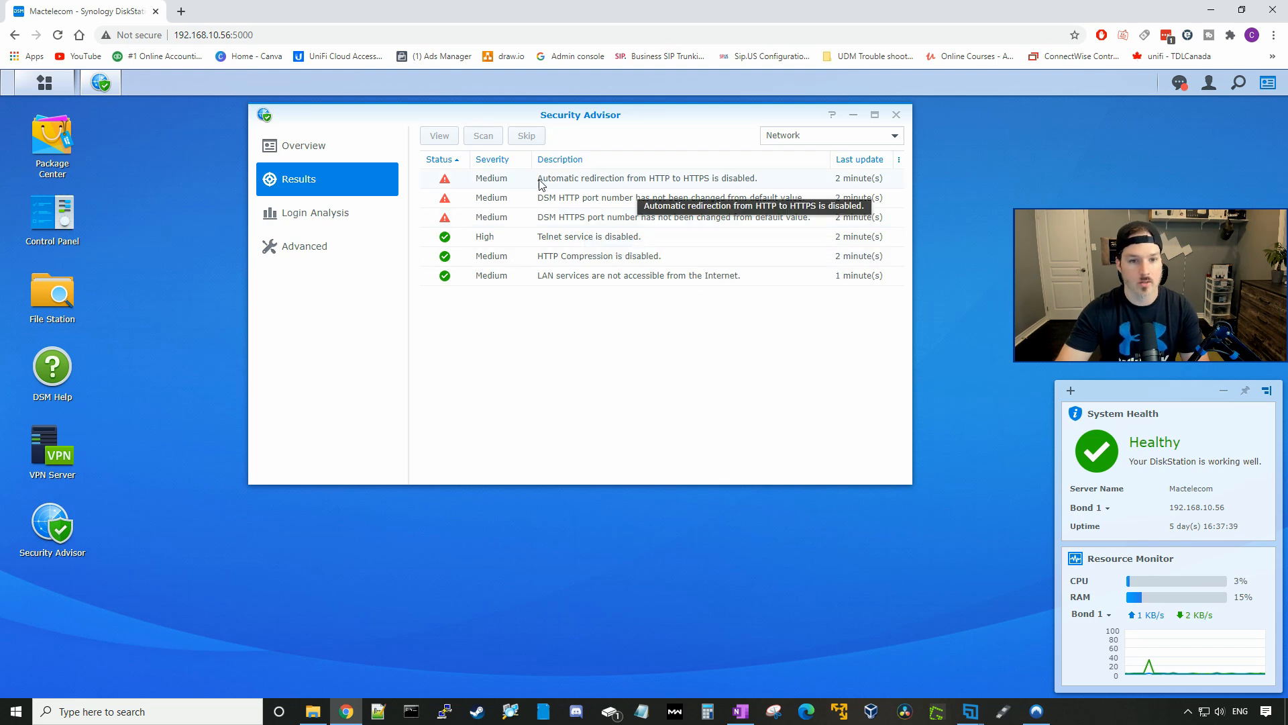
Open the details of the 'Automatic redirection from HTTP to HTTPS is disabled' warning.
double_click(567, 179)
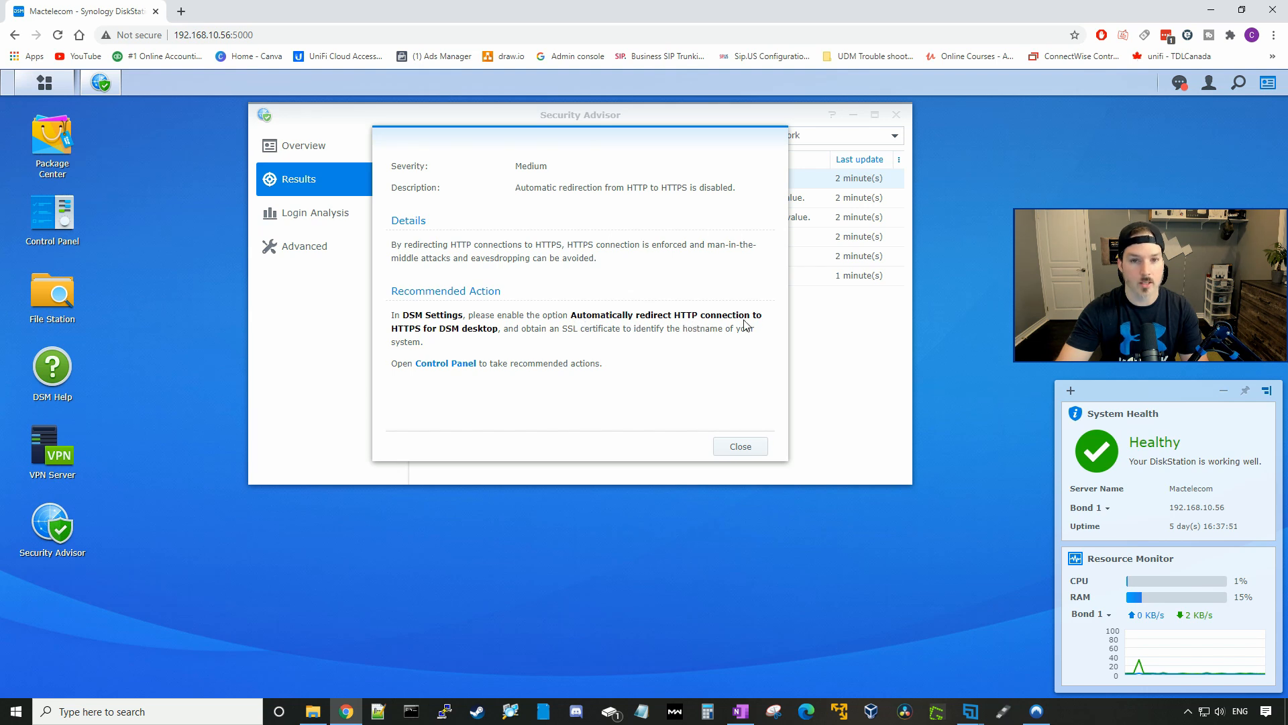
Tick 'Automatically redirect HTTP connection to HTTPS for DSM desktop' in DSM Settings and apply.
click(469, 363)
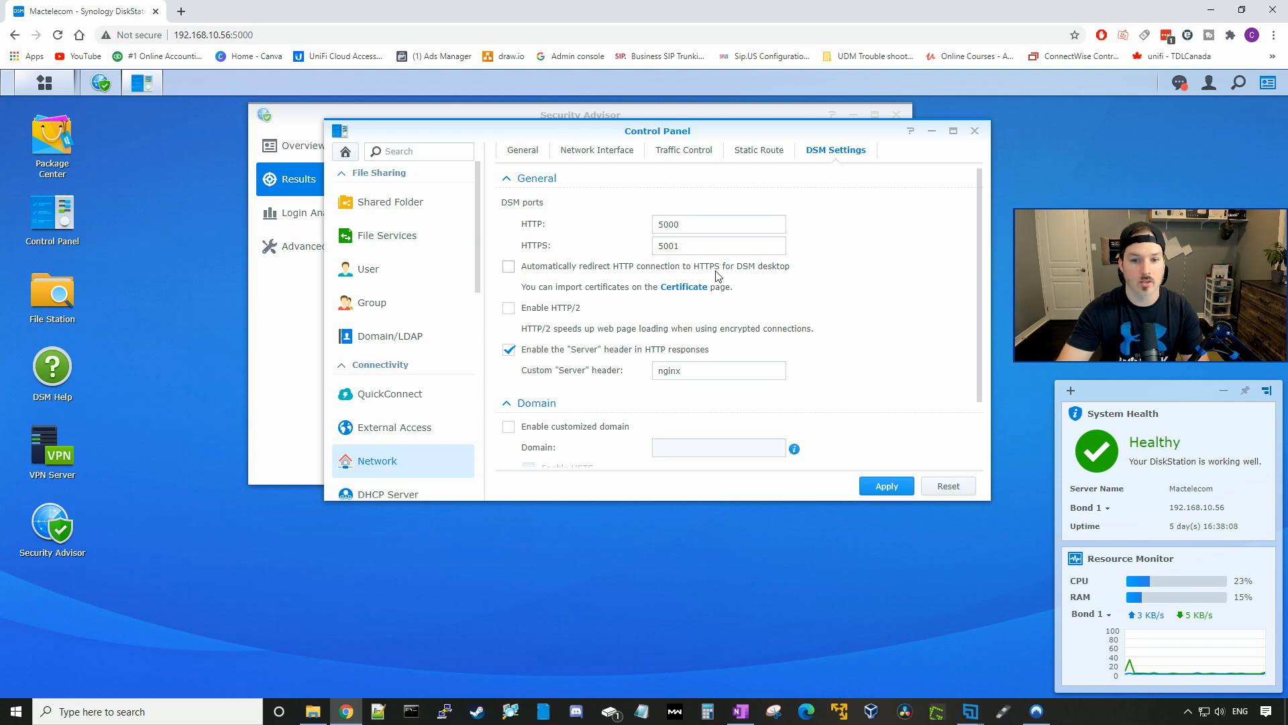
click(508, 267)
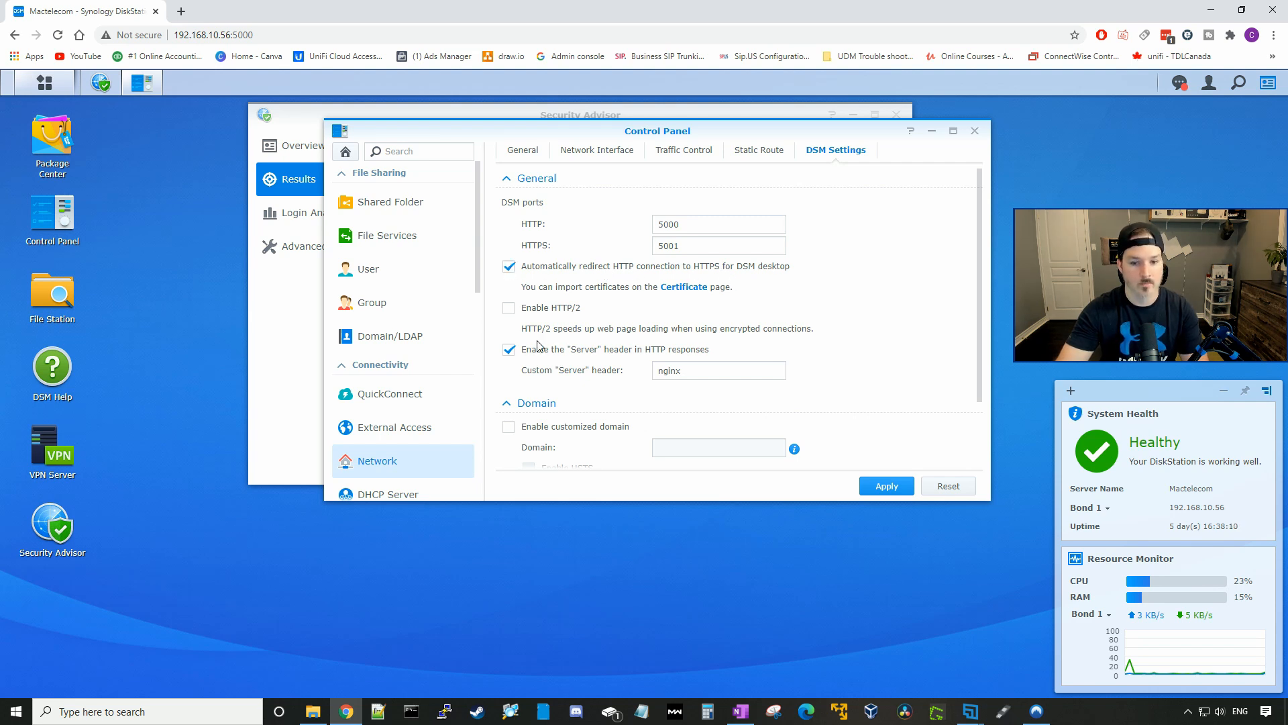
click(887, 486)
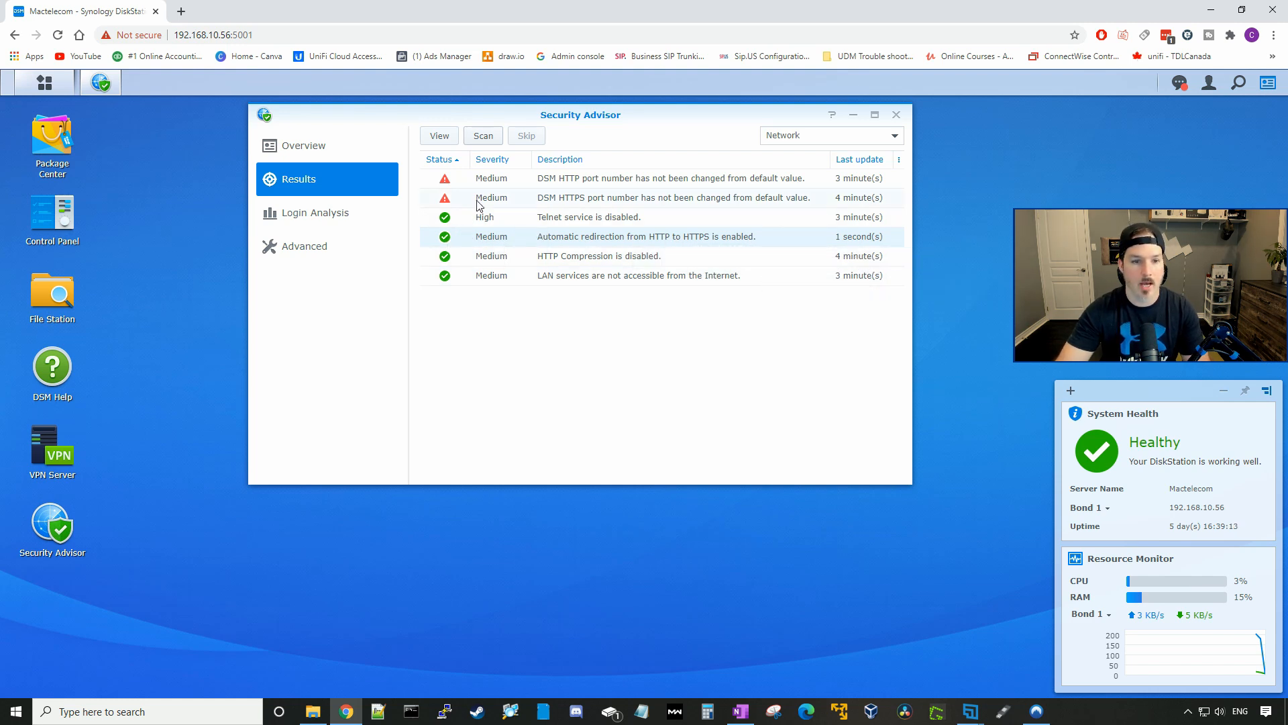
From the default port warning, change DSM ports to 5010 (HTTP) and 5011 (HTTPS) and apply.
double_click(600, 180)
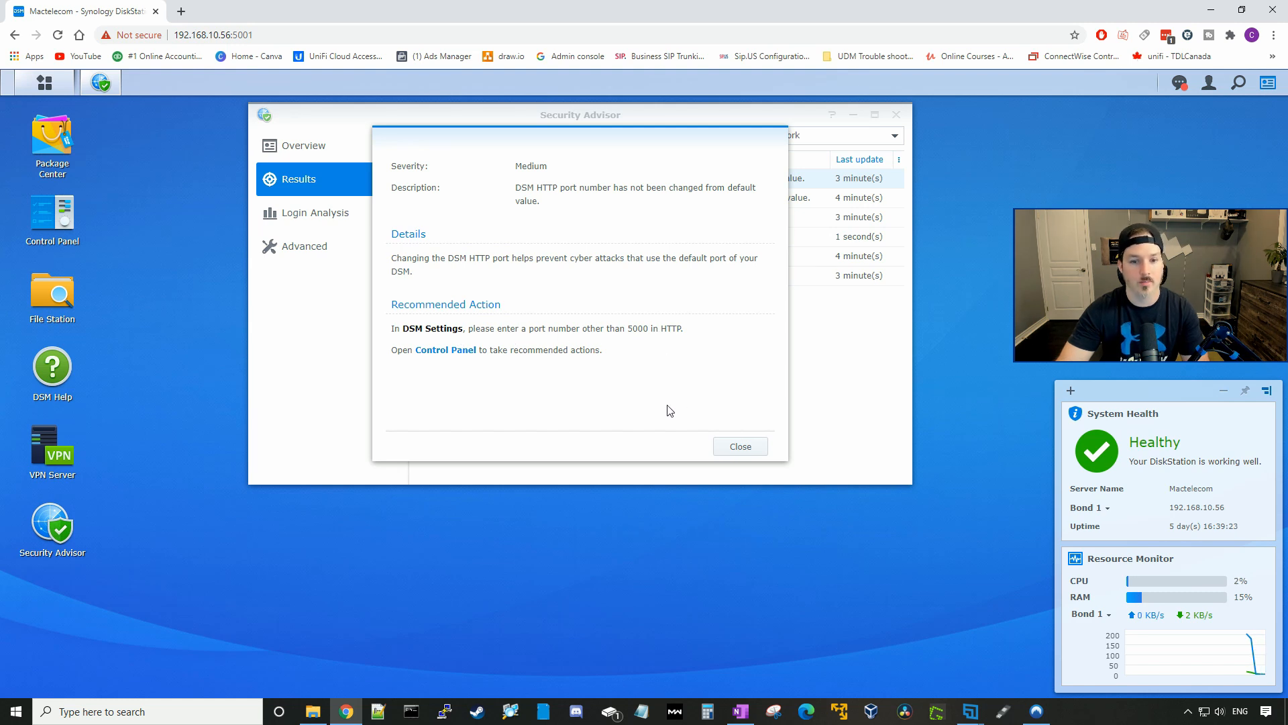
click(445, 349)
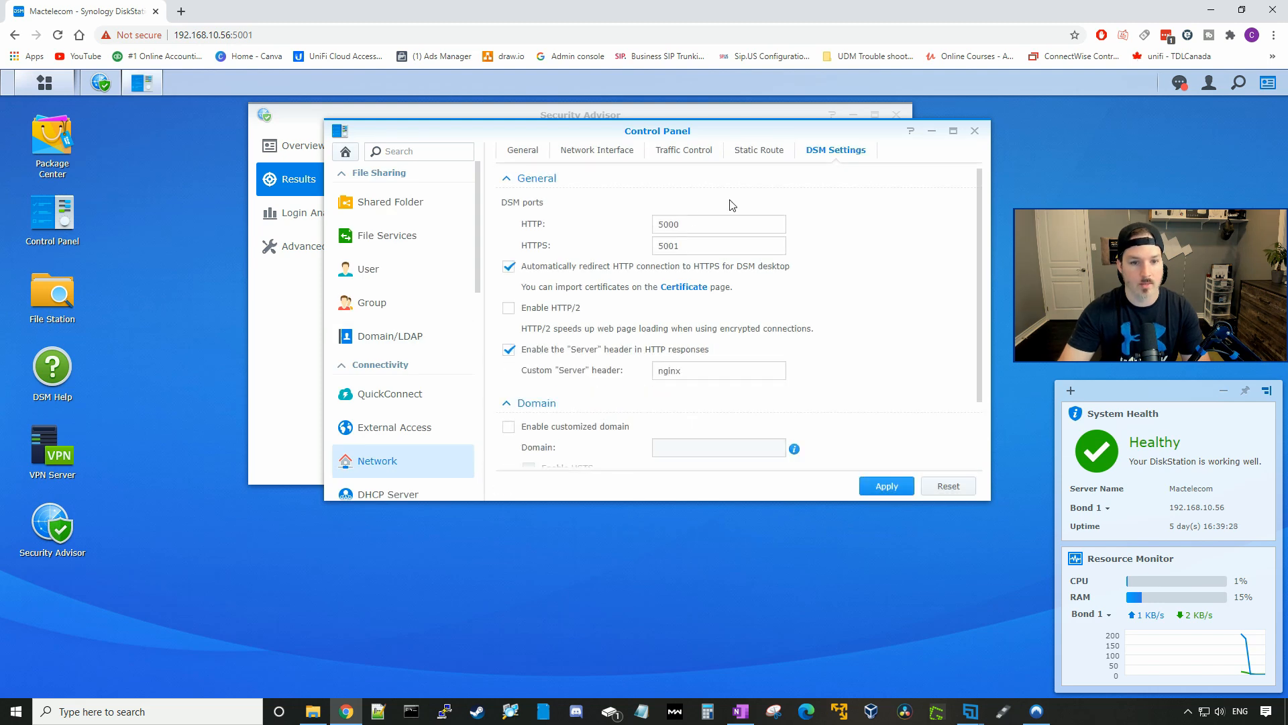
click(705, 230)
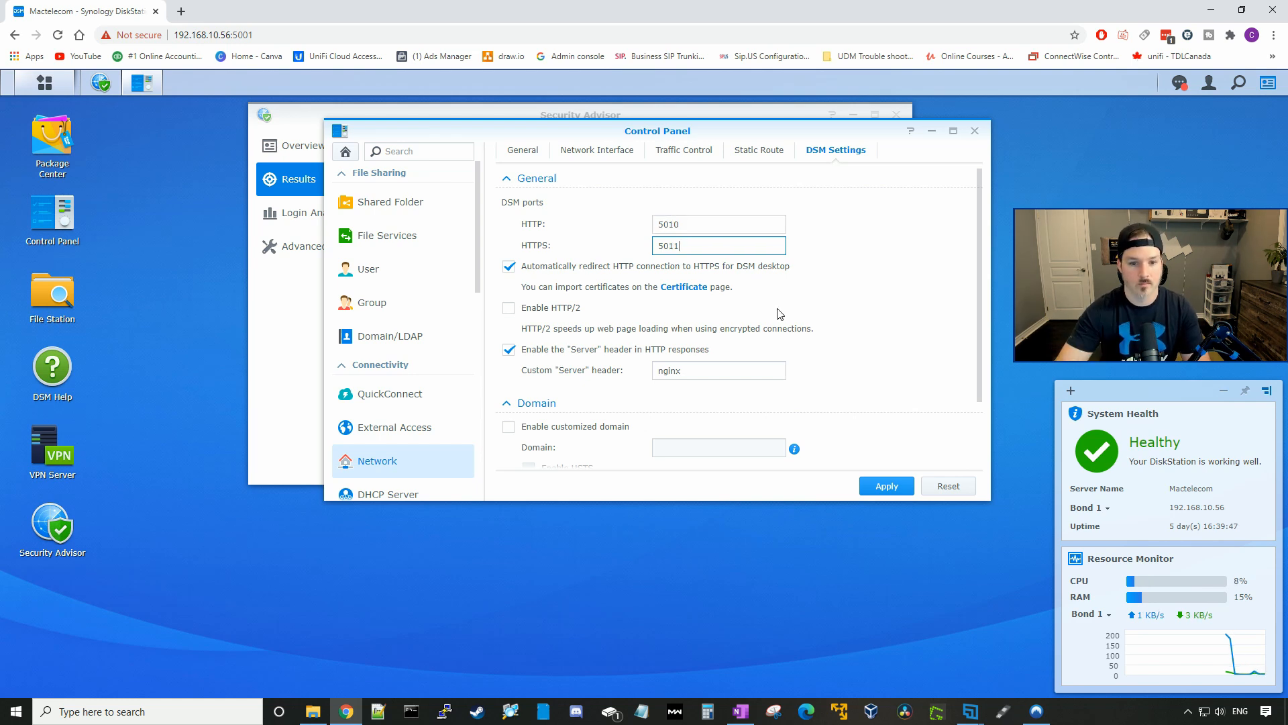
click(886, 486)
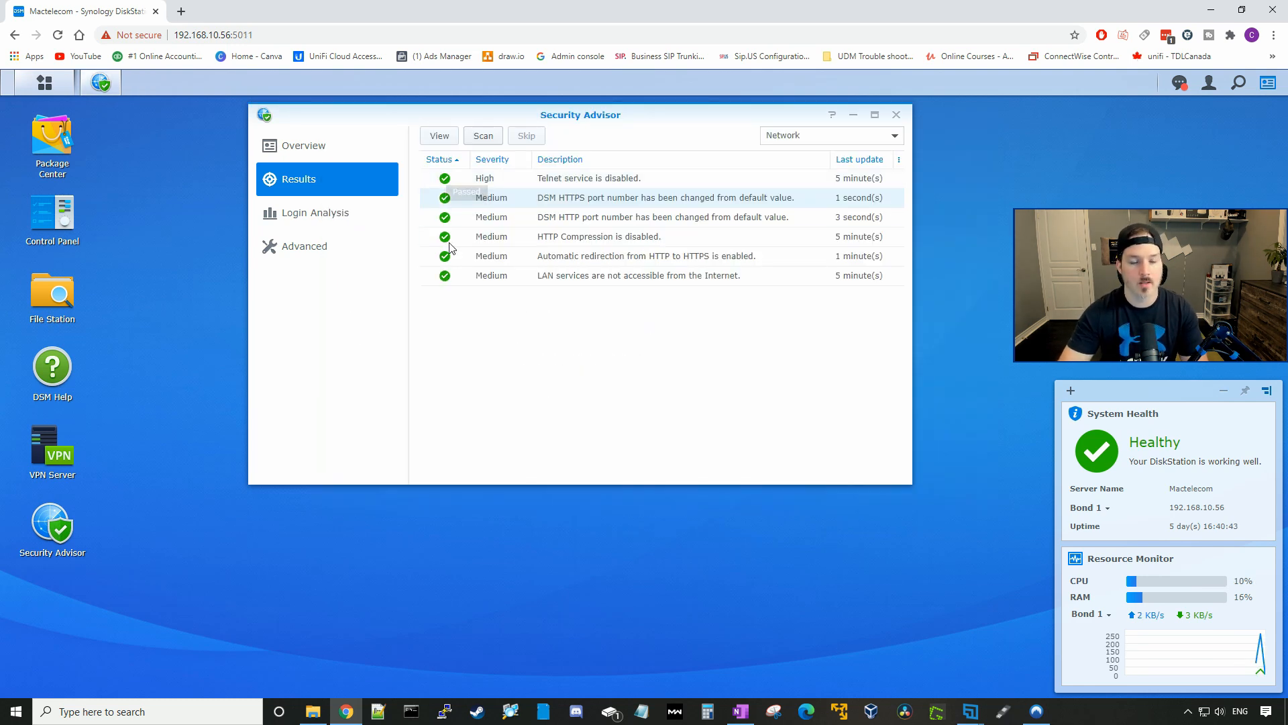
Run a fresh Security Advisor scan from the Overview page to refresh the security summary.
click(326, 149)
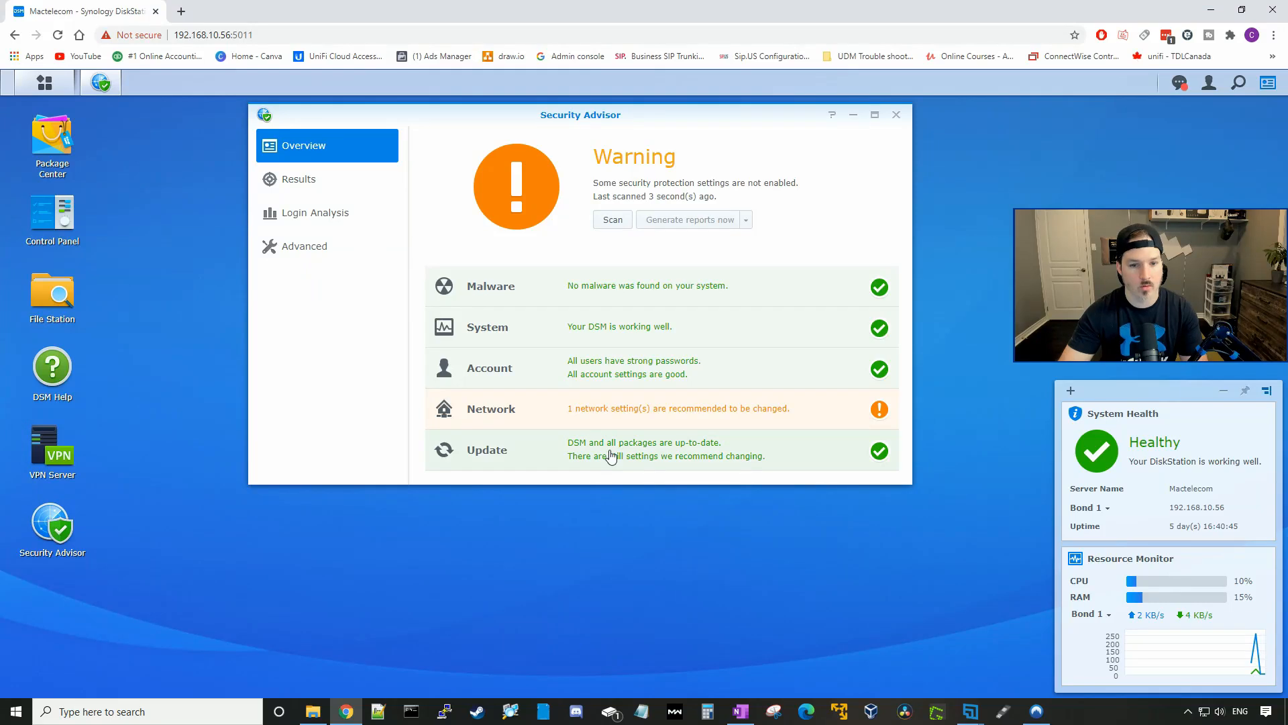
click(617, 220)
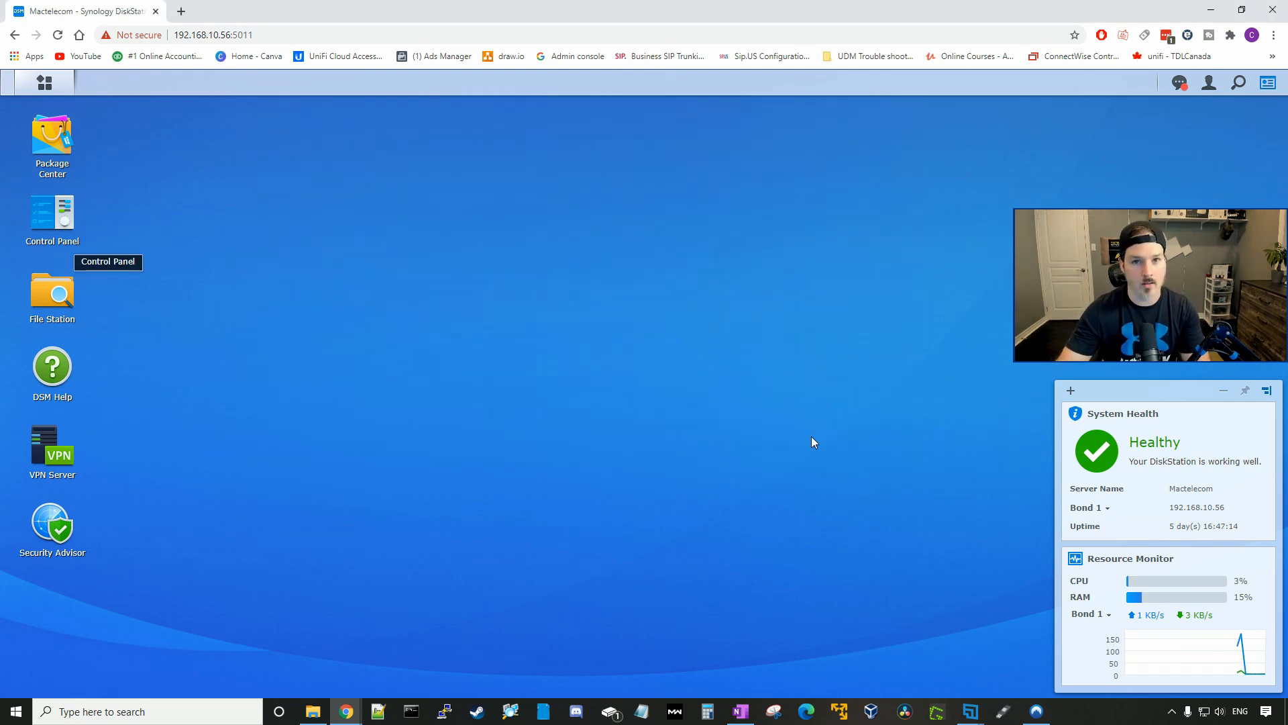
In Control Panel's User advanced settings, tick 'Enforce 2-step verification for the following users'.
click(52, 213)
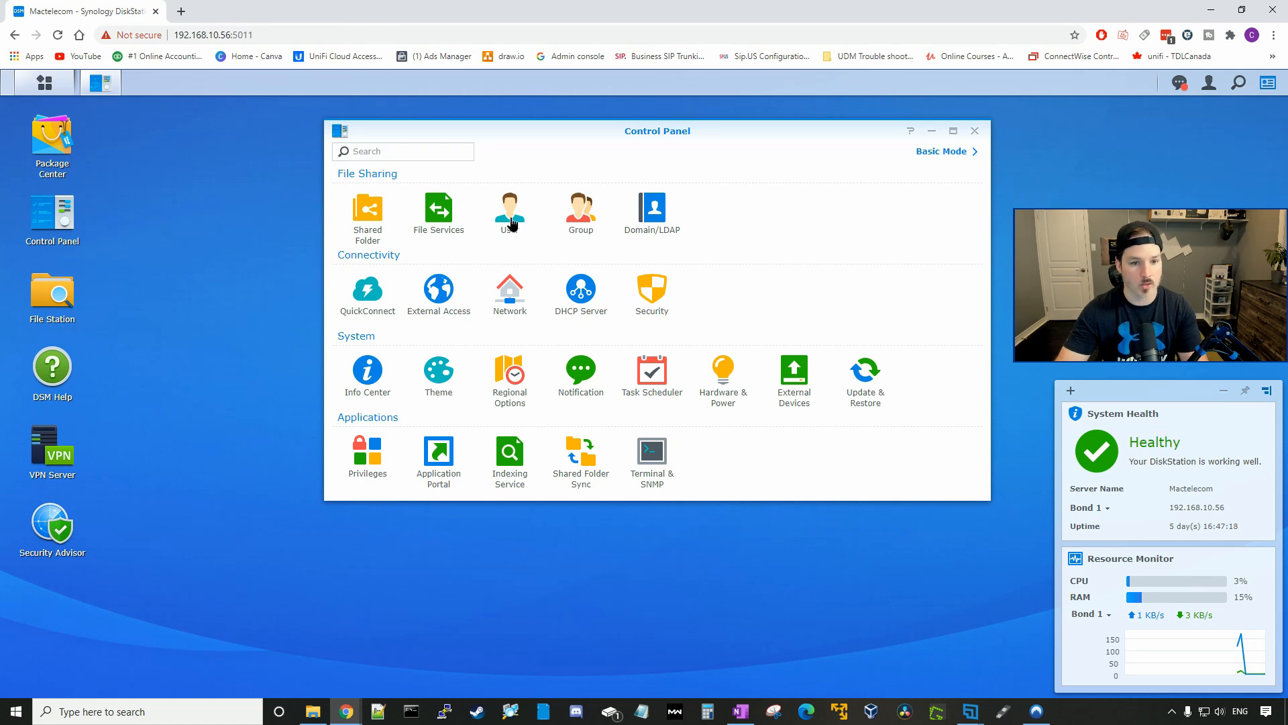
click(511, 224)
click(570, 150)
scroll(584, 228, down, 5)
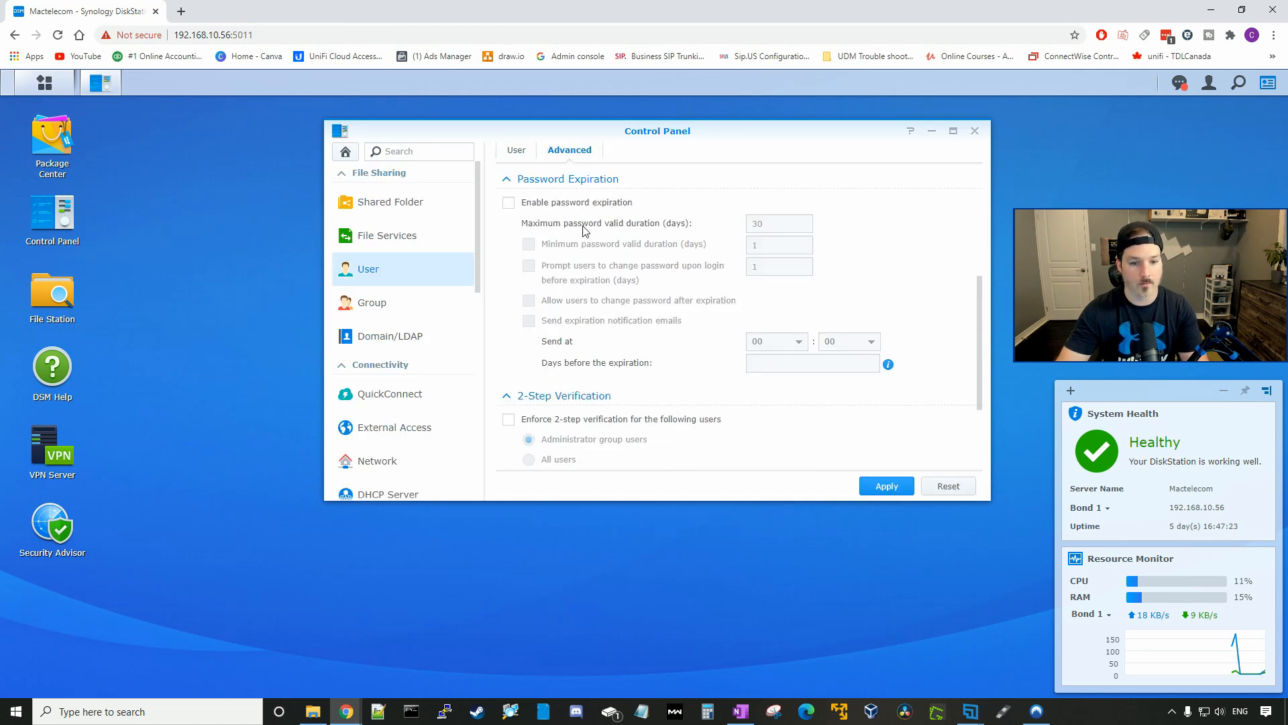
scroll(590, 243, down, 2)
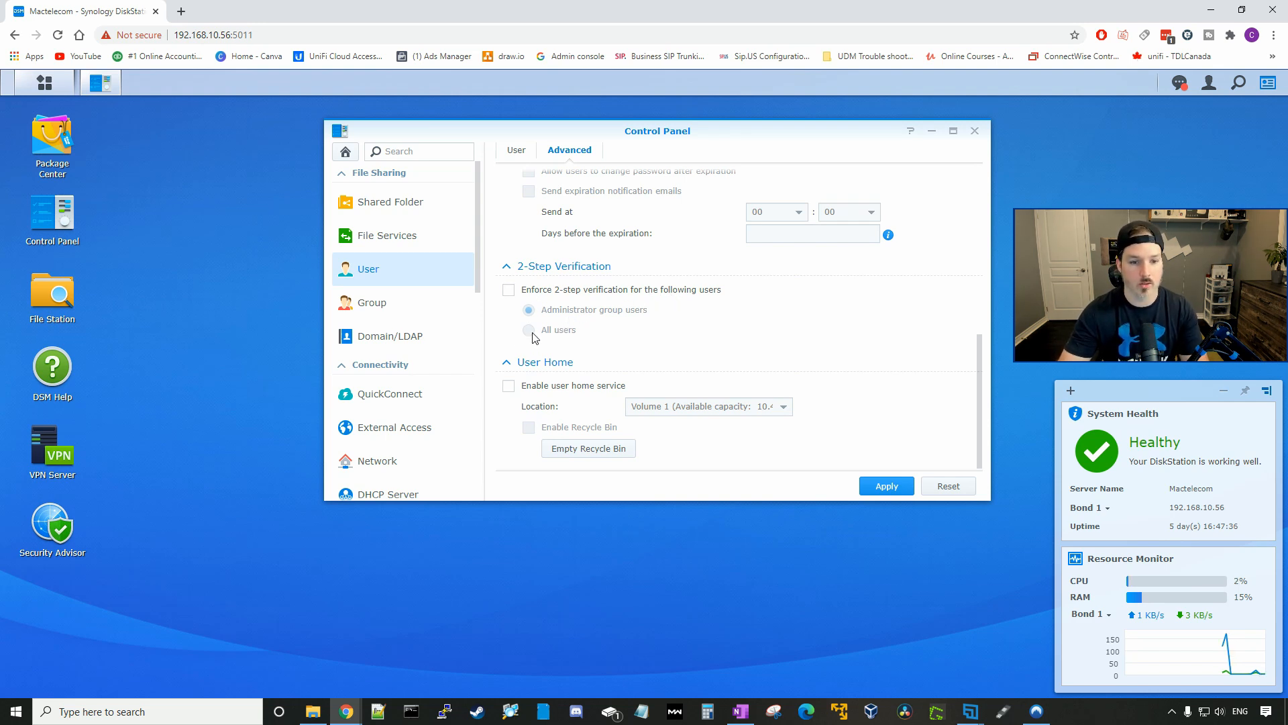
click(509, 290)
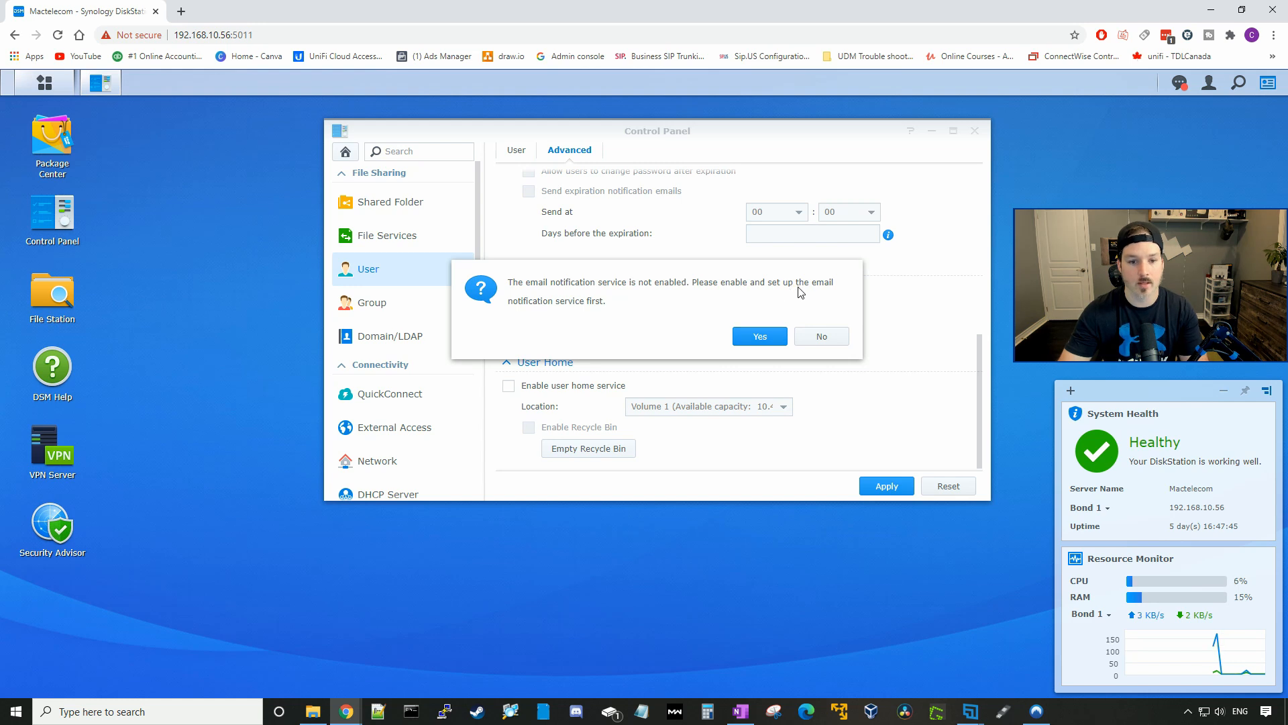
Enable email notifications with a recipient address and authorize a Gmail account to send them.
click(752, 336)
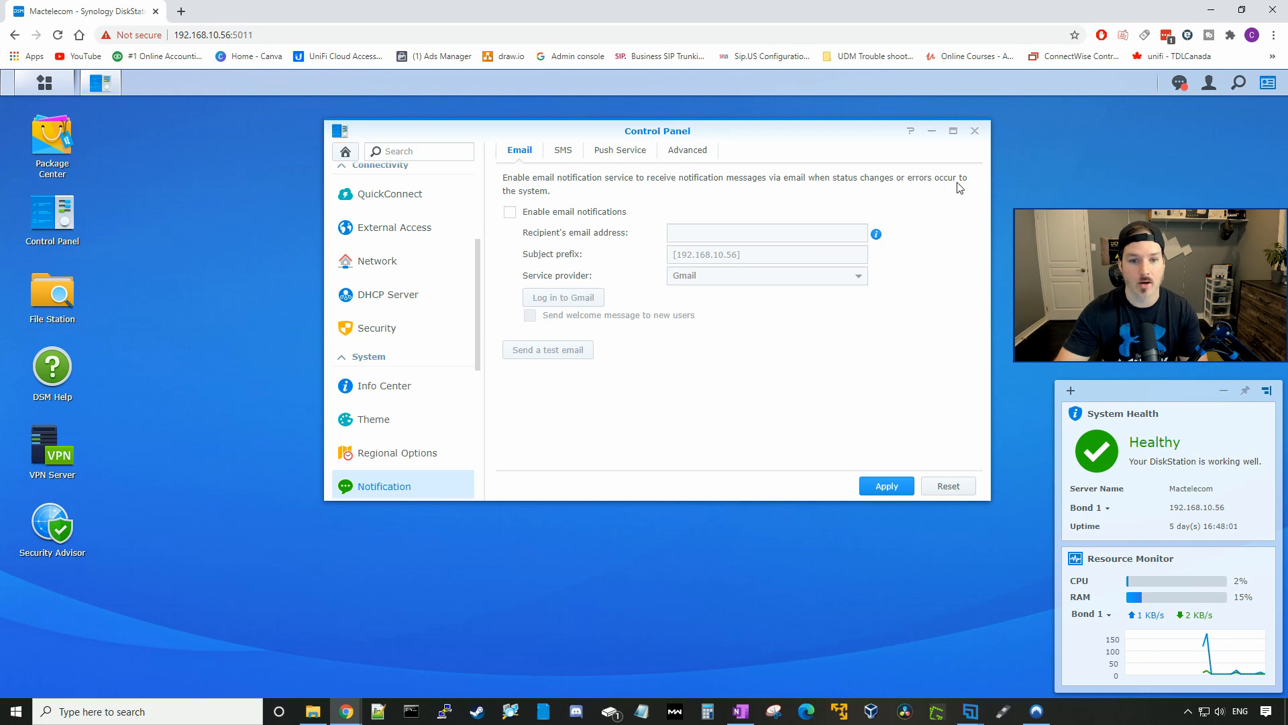
click(511, 213)
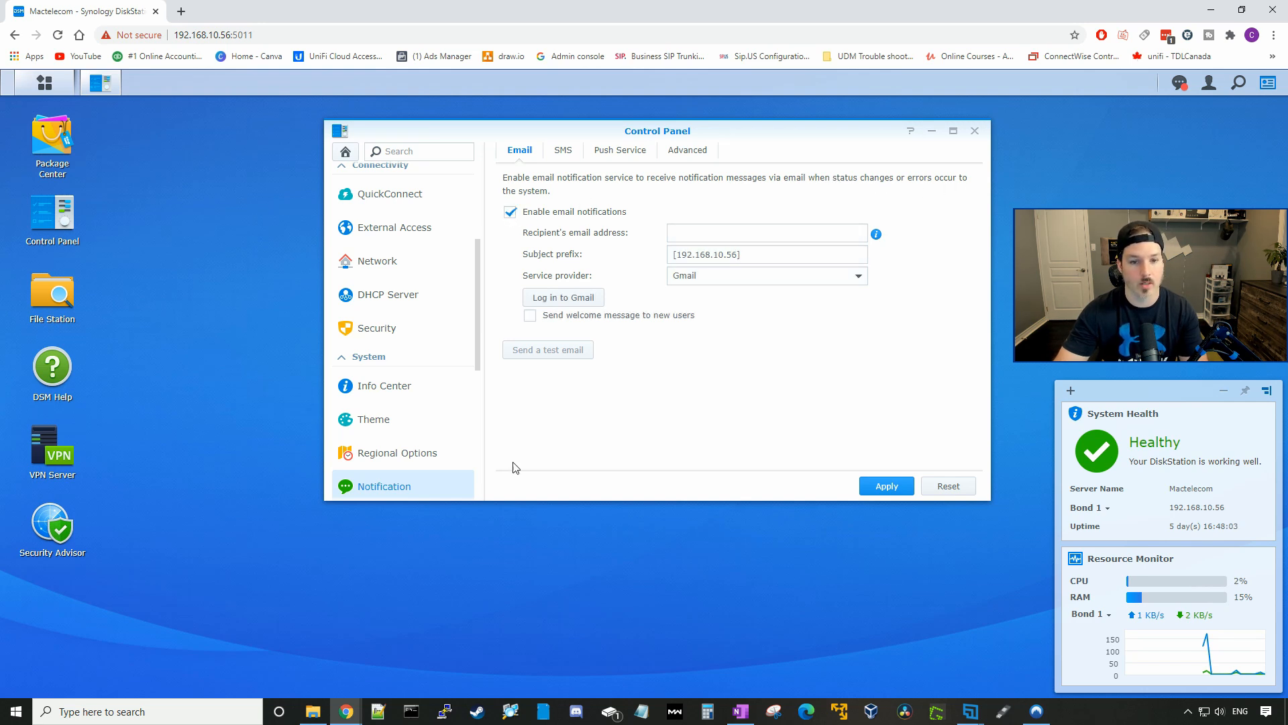
click(690, 233)
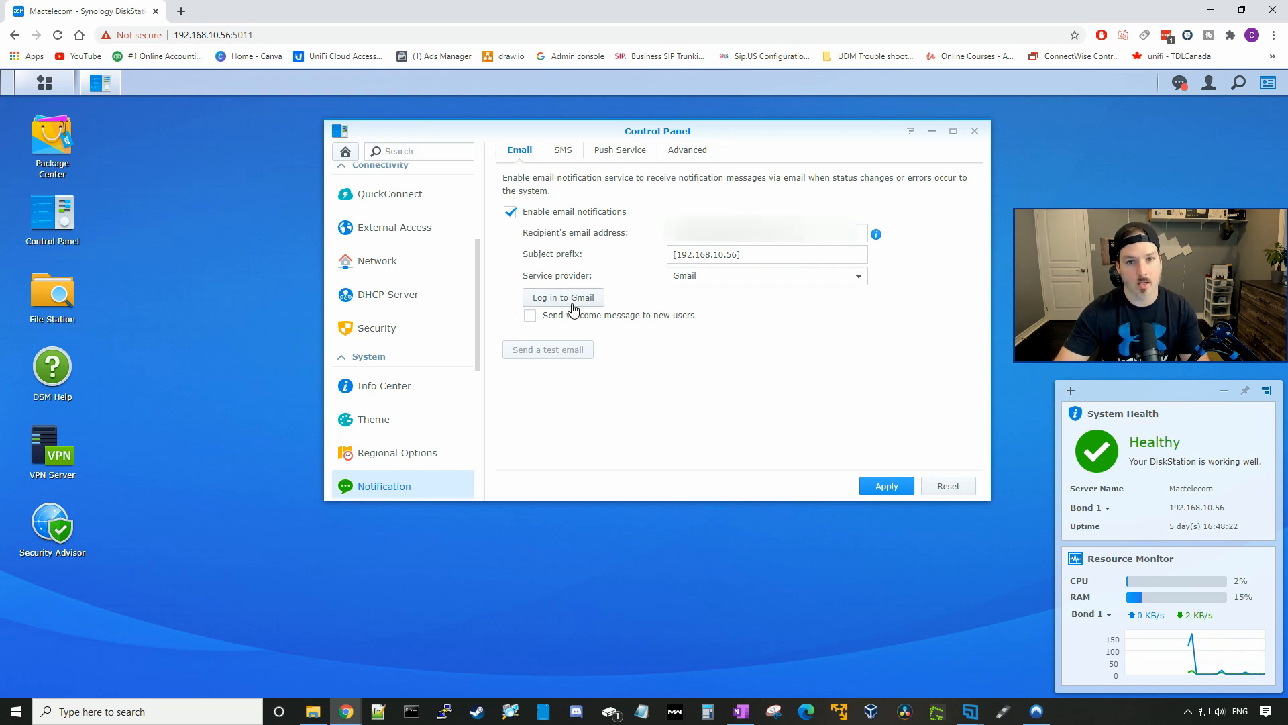
click(573, 300)
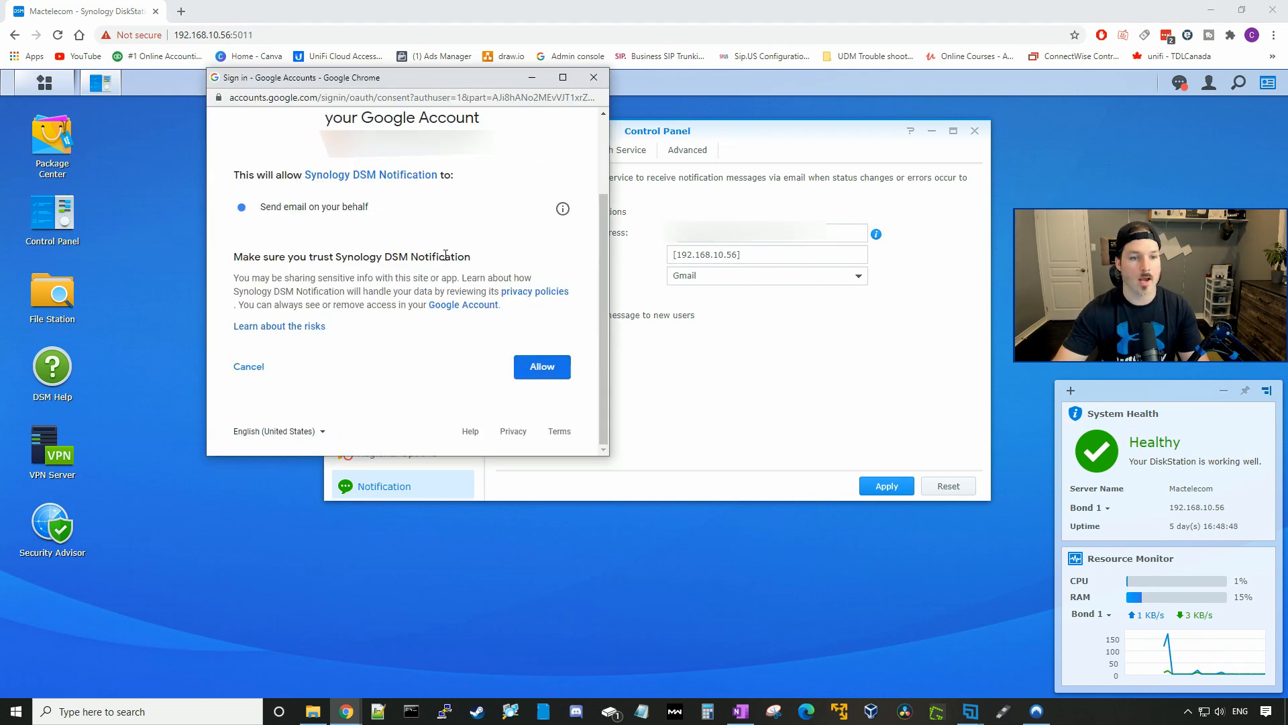
click(543, 366)
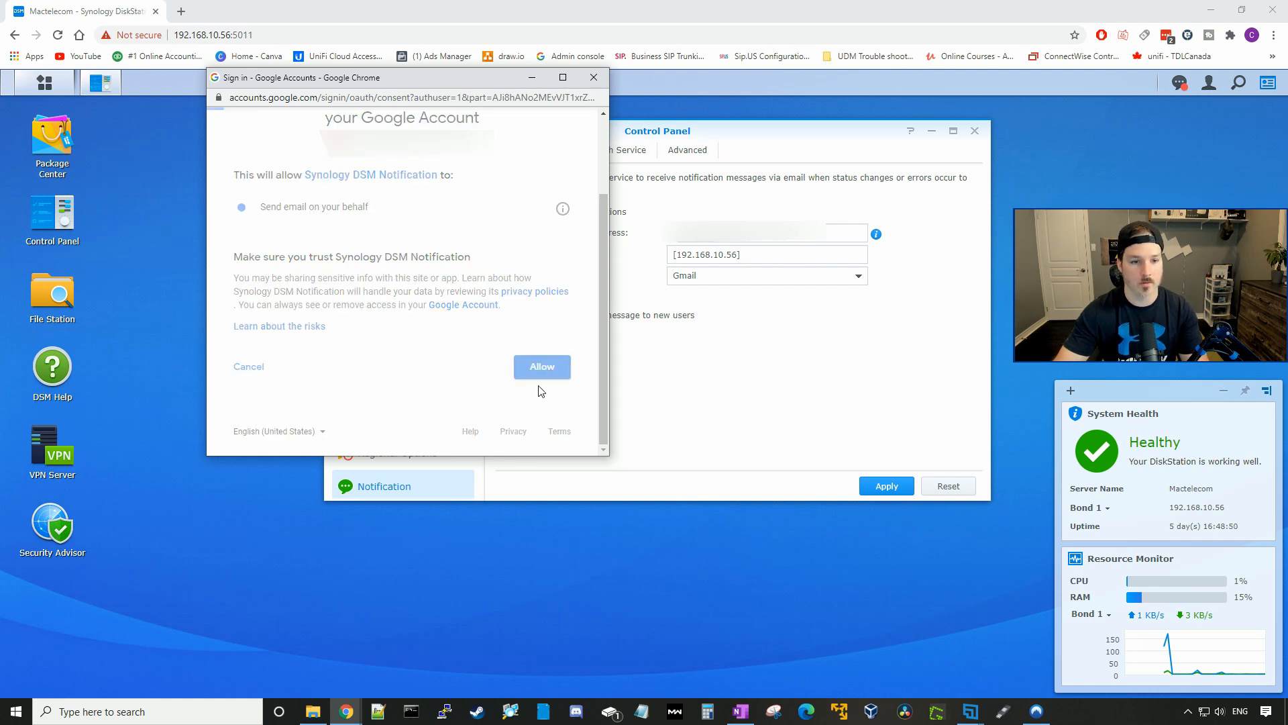
click(489, 323)
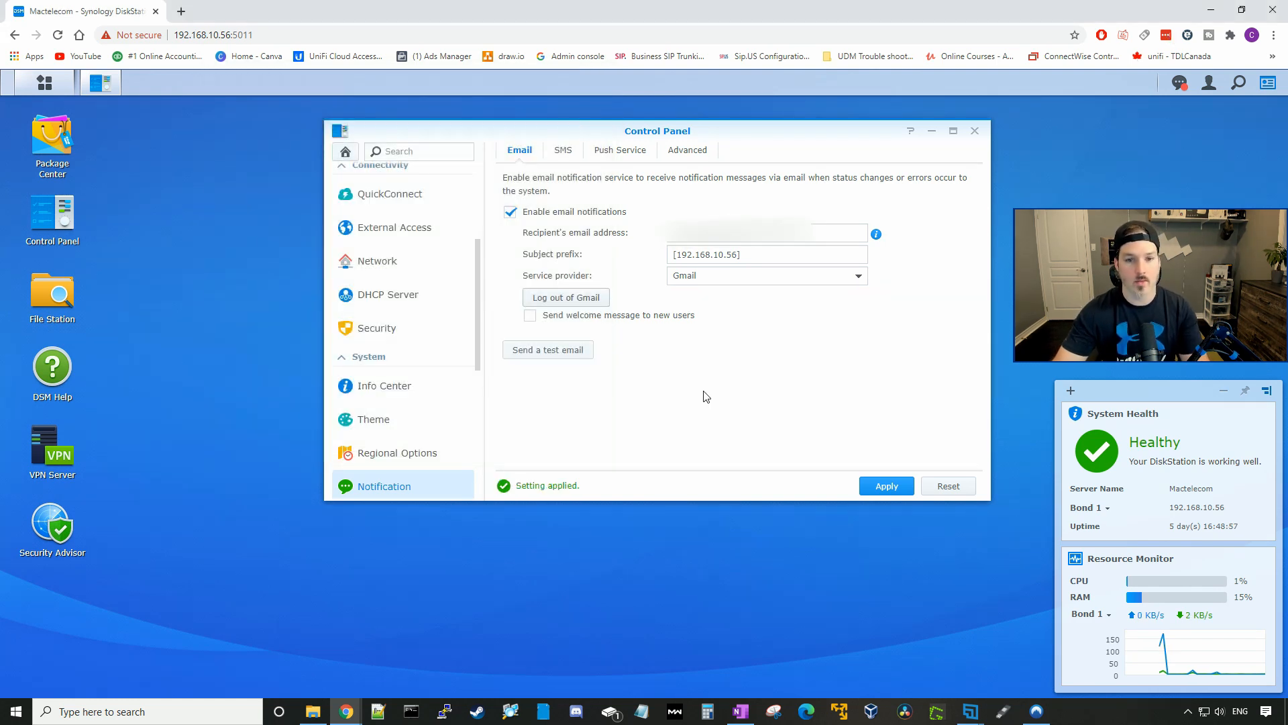
scroll(463, 295, up, 5)
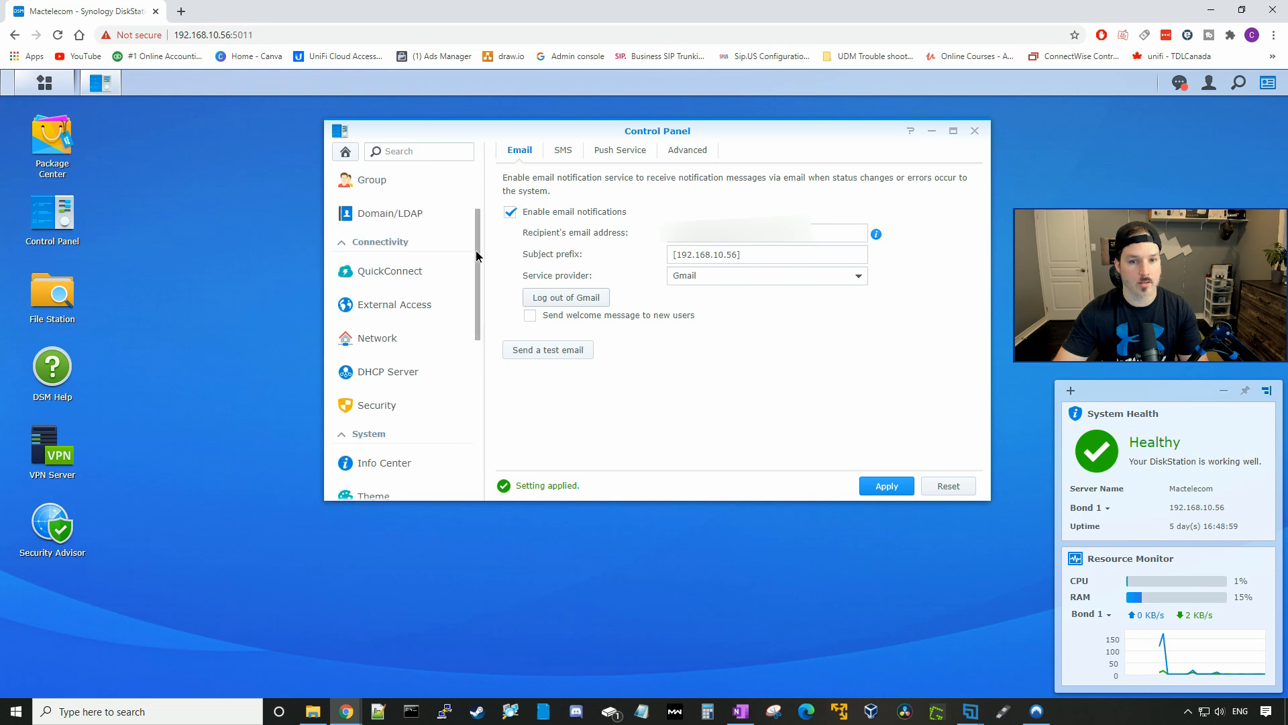
Return to User settings and tick enforced 2-step verification again to launch the setup wizard.
click(388, 262)
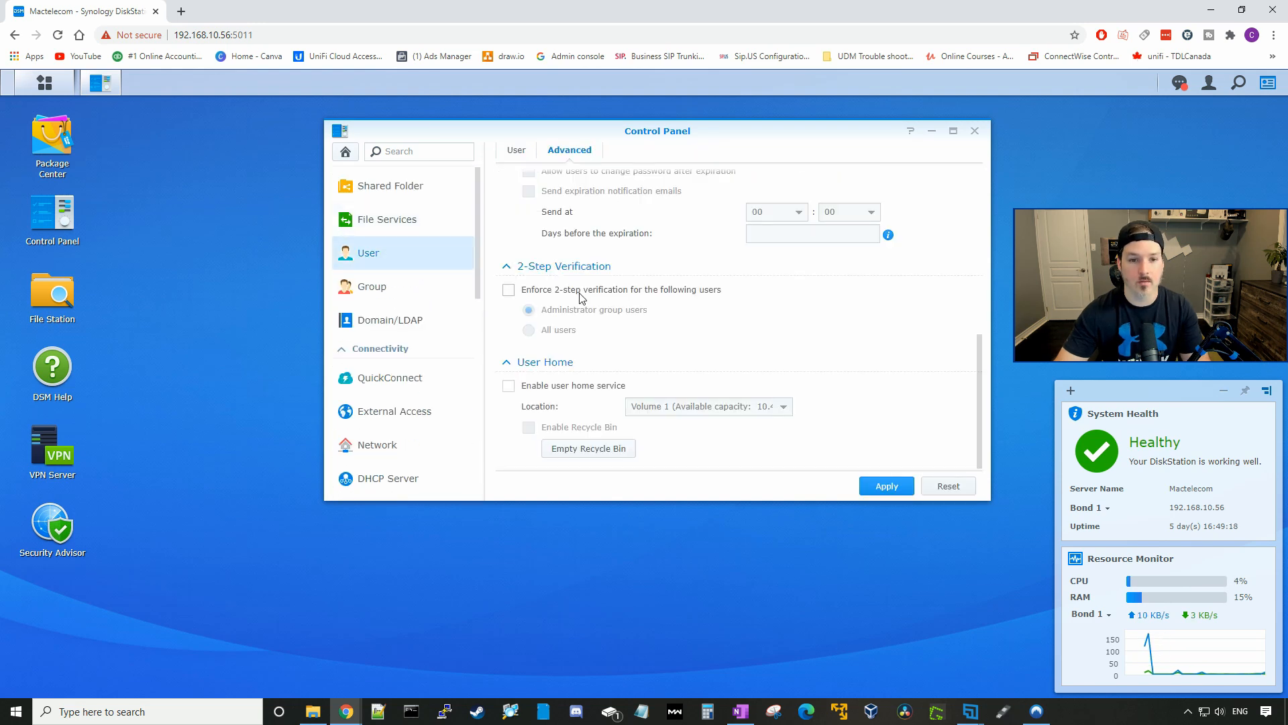
click(509, 291)
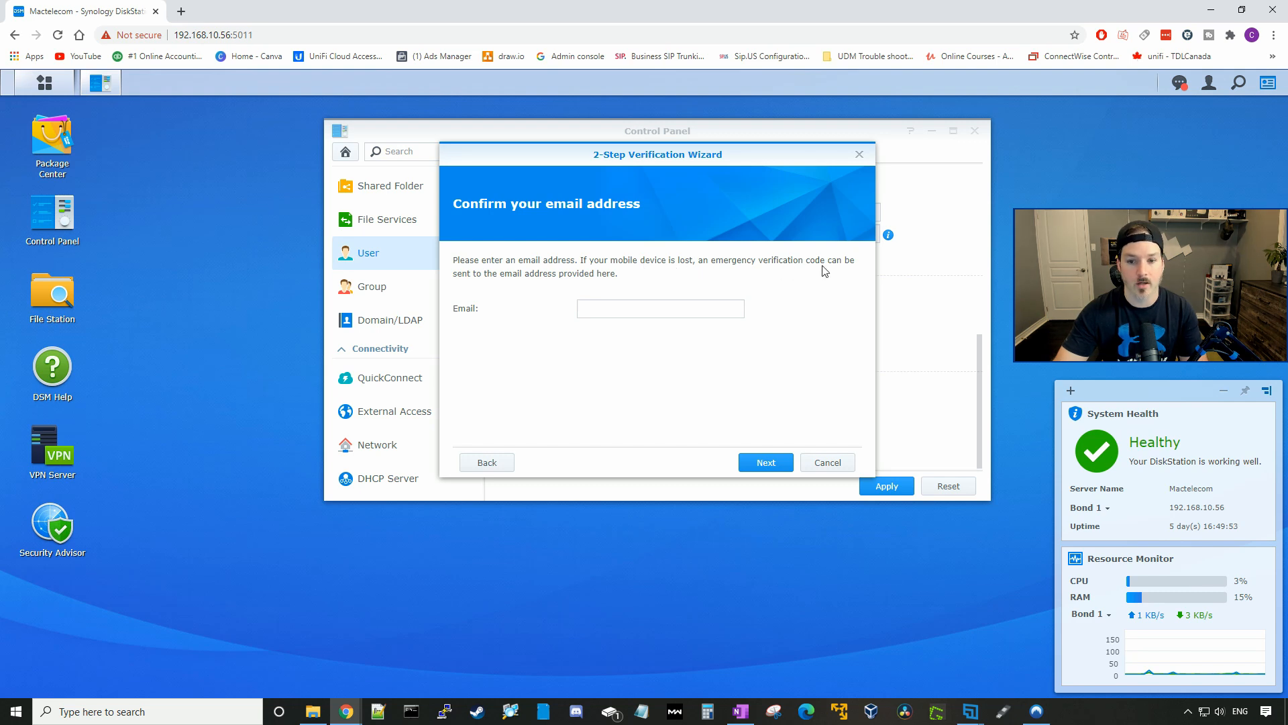
Enter the emergency contact e-mail address and continue to the authenticator app setup.
click(652, 309)
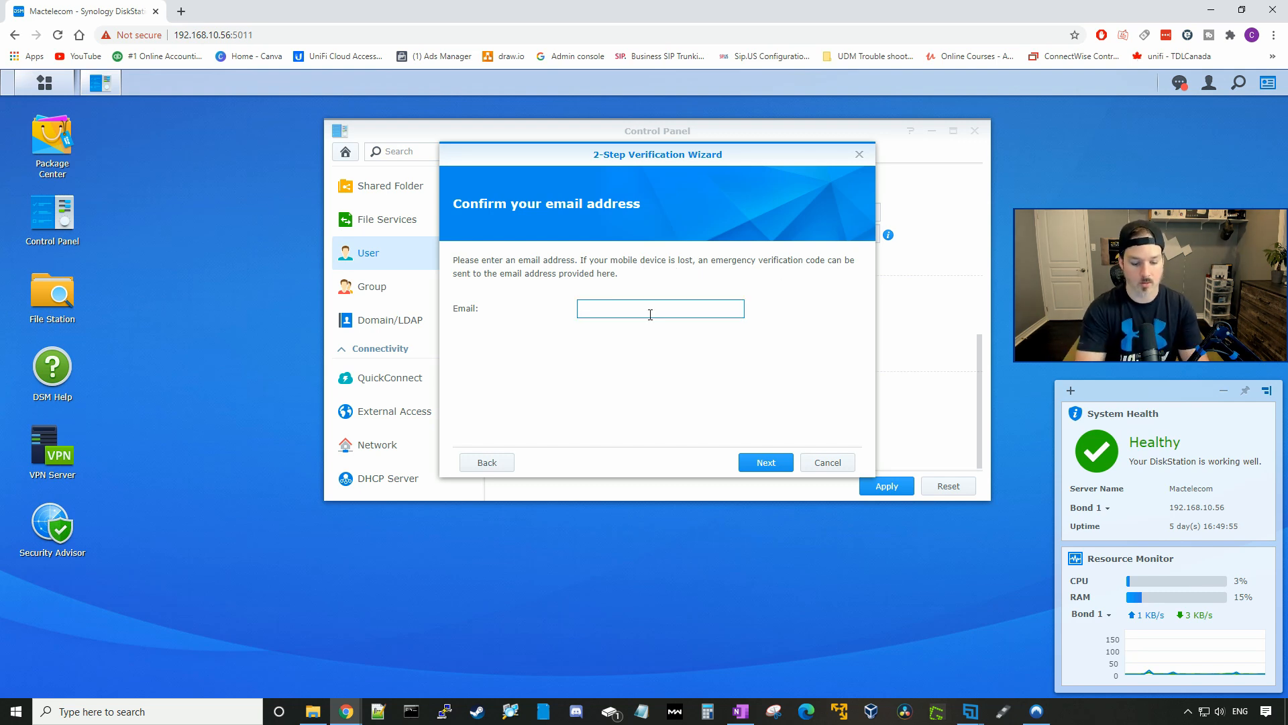
click(786, 465)
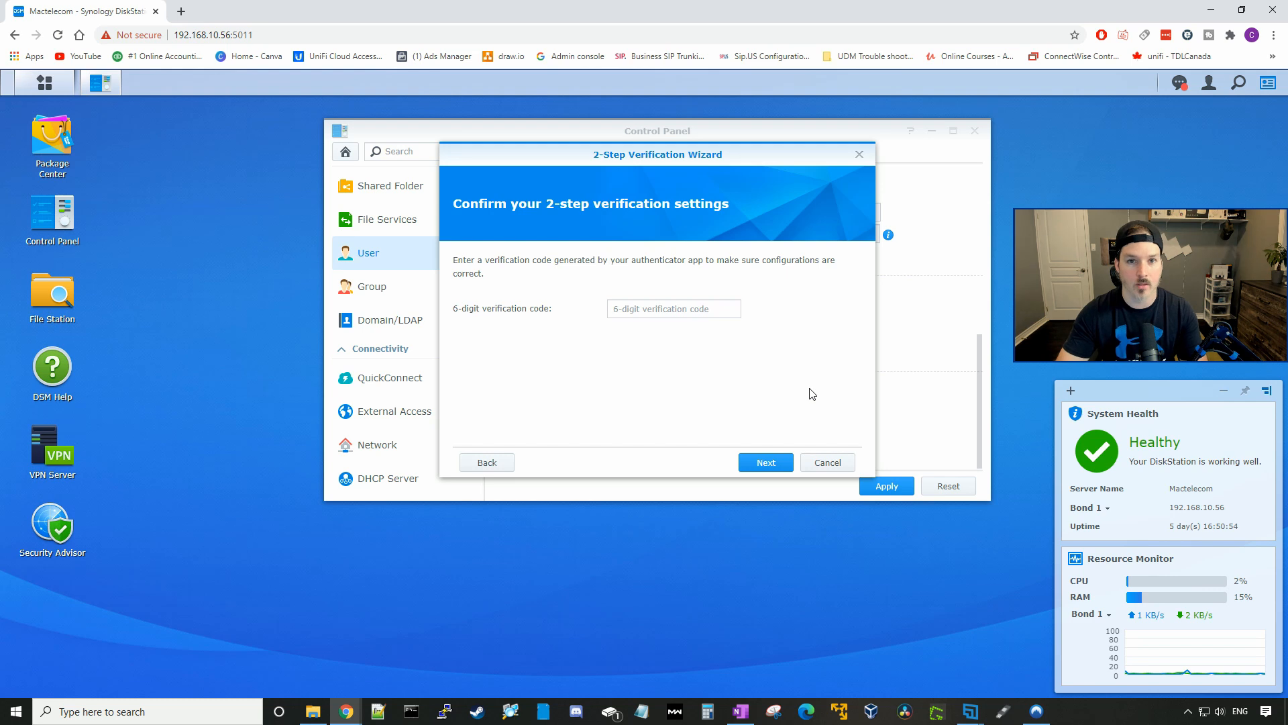
Enter the 6-digit code from the authenticator app and submit it to finish setup.
click(681, 308)
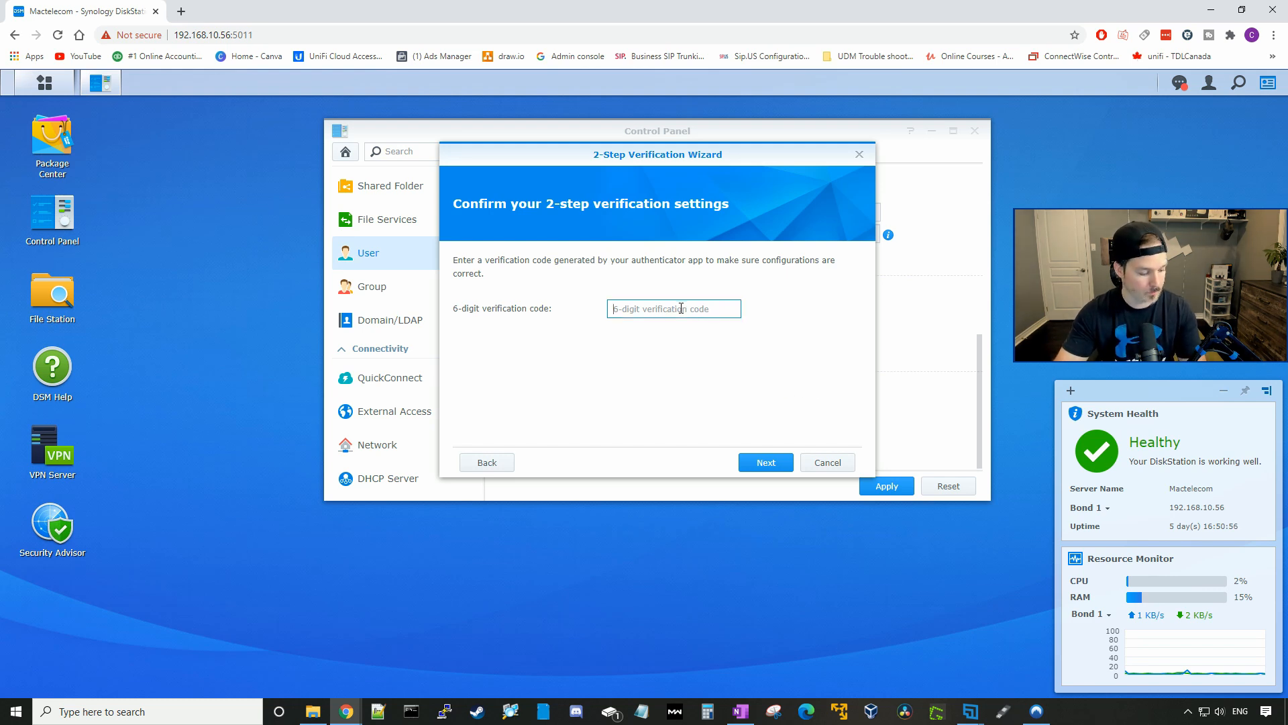
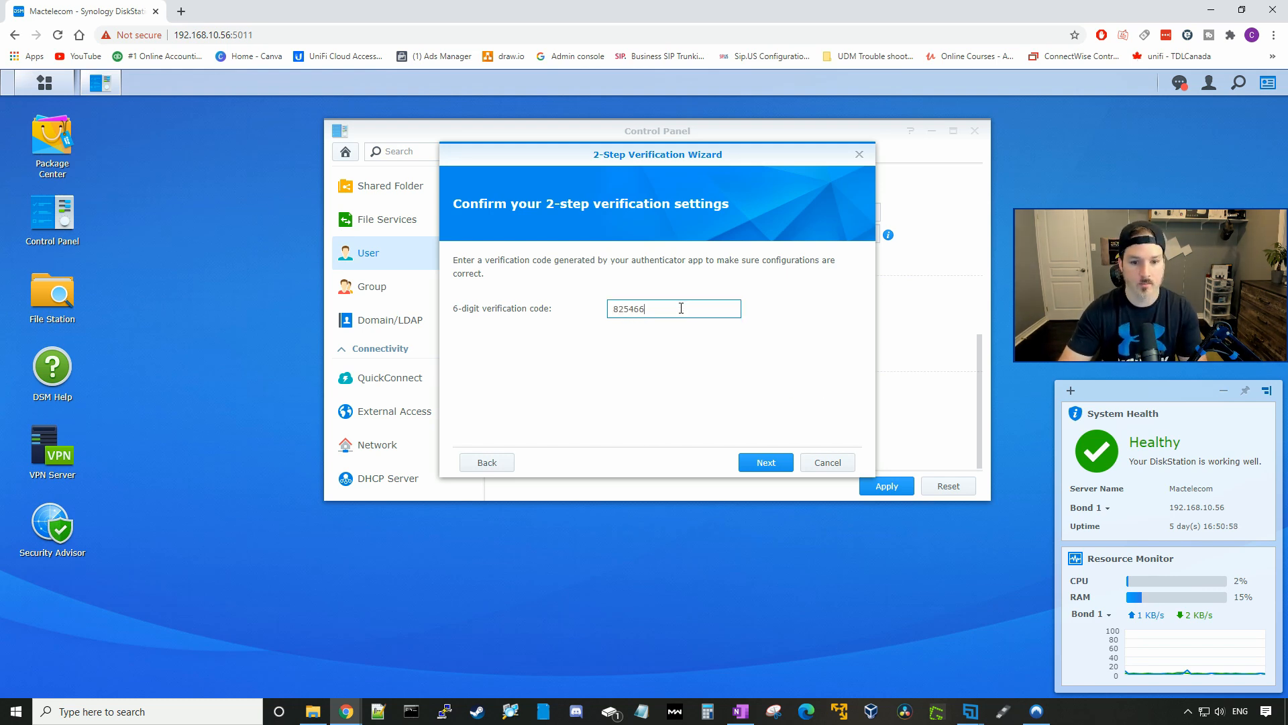
click(766, 463)
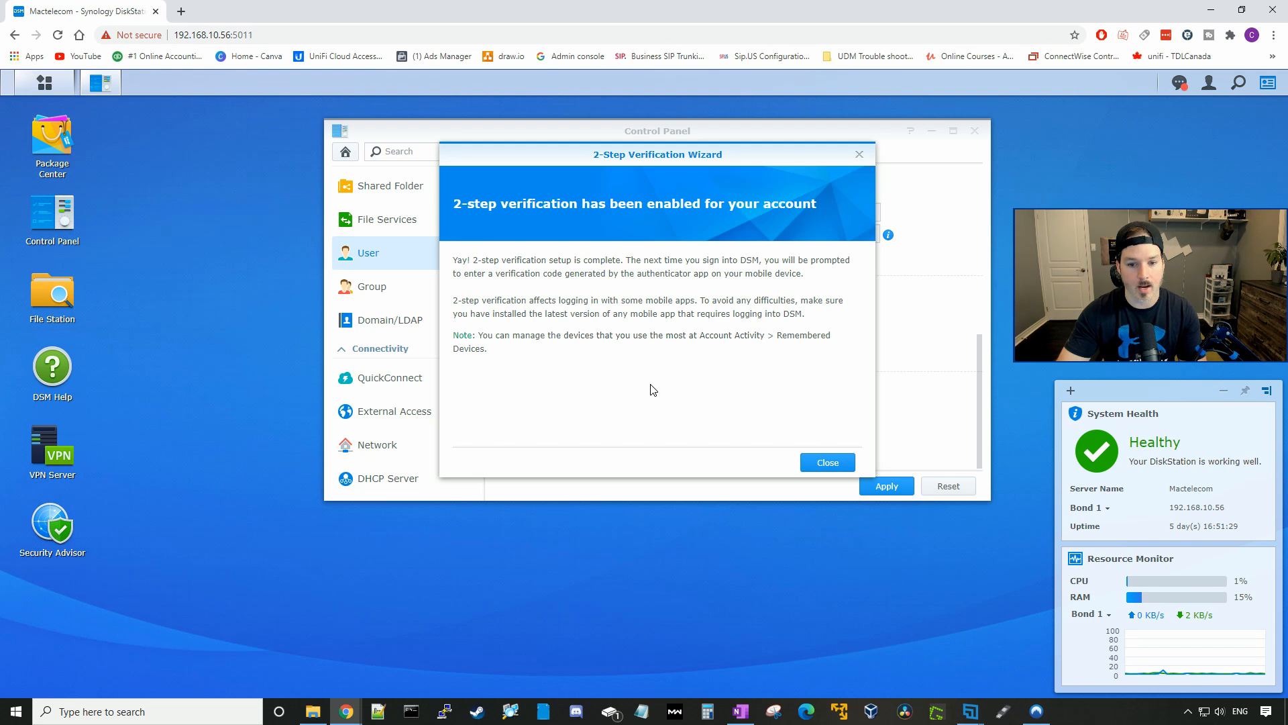
Close the finished wizard, set 2-step verification enforcement to 'All users', and apply.
click(828, 462)
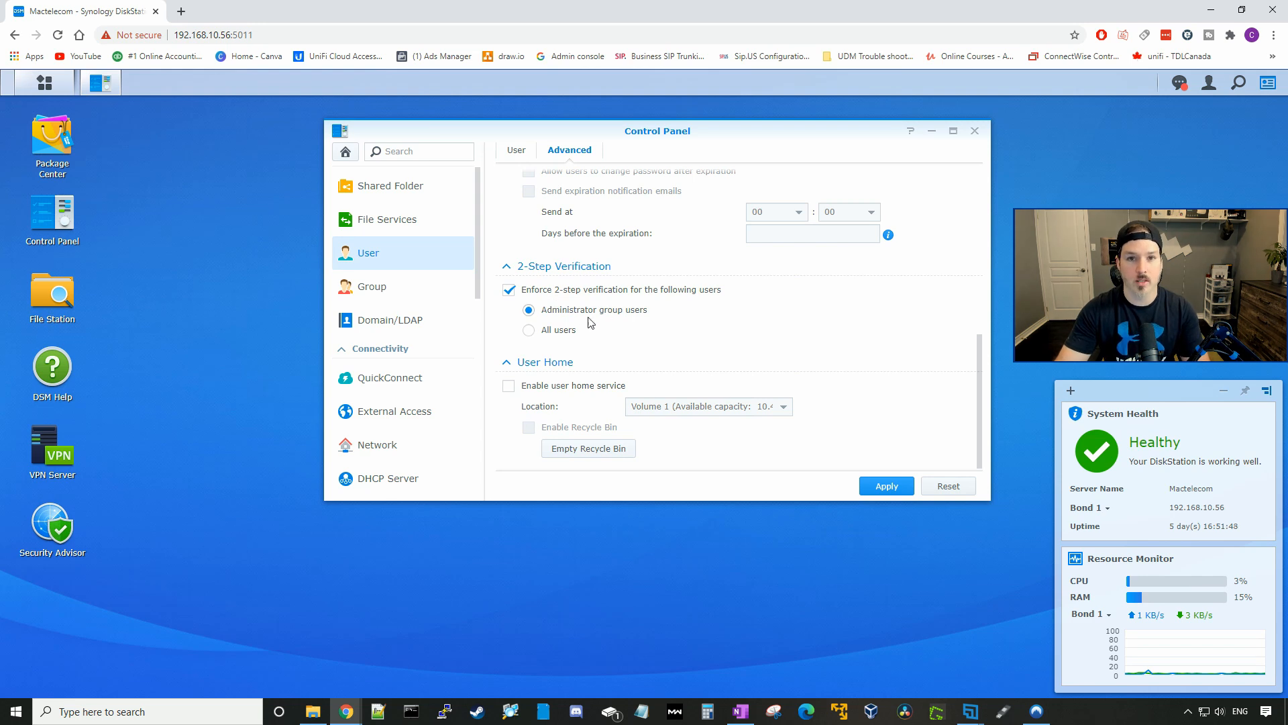
click(531, 332)
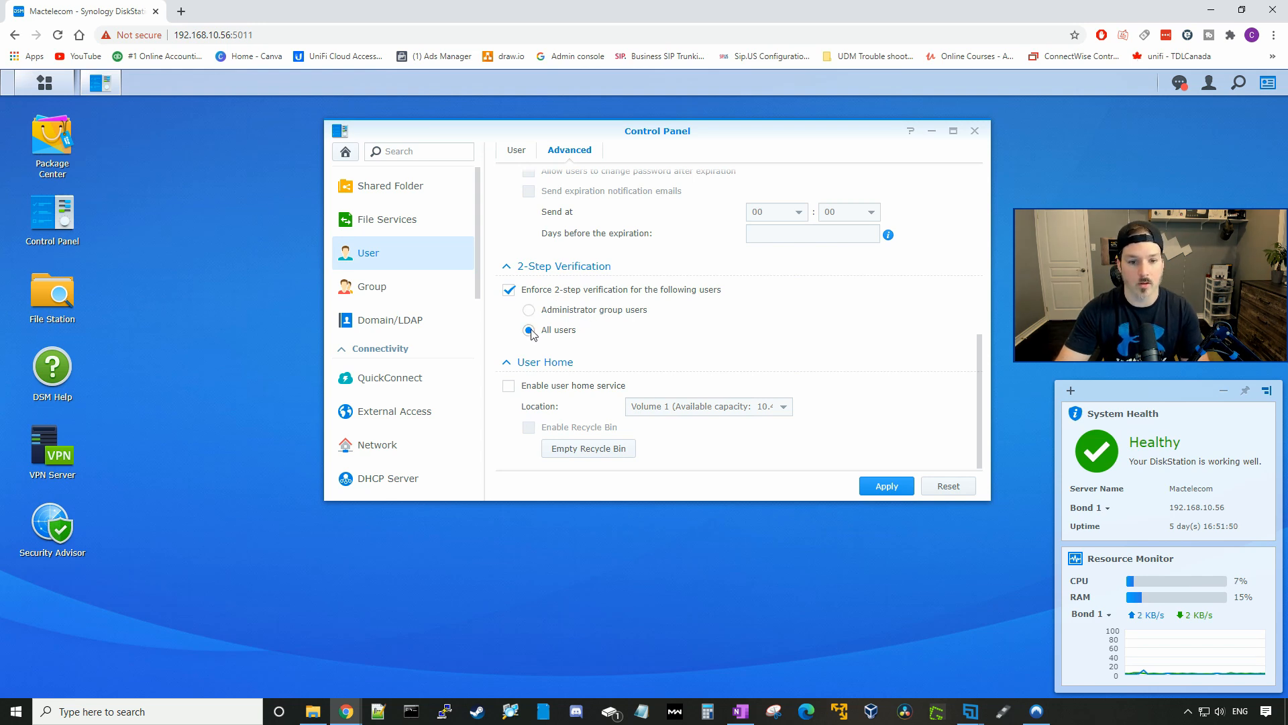
click(899, 486)
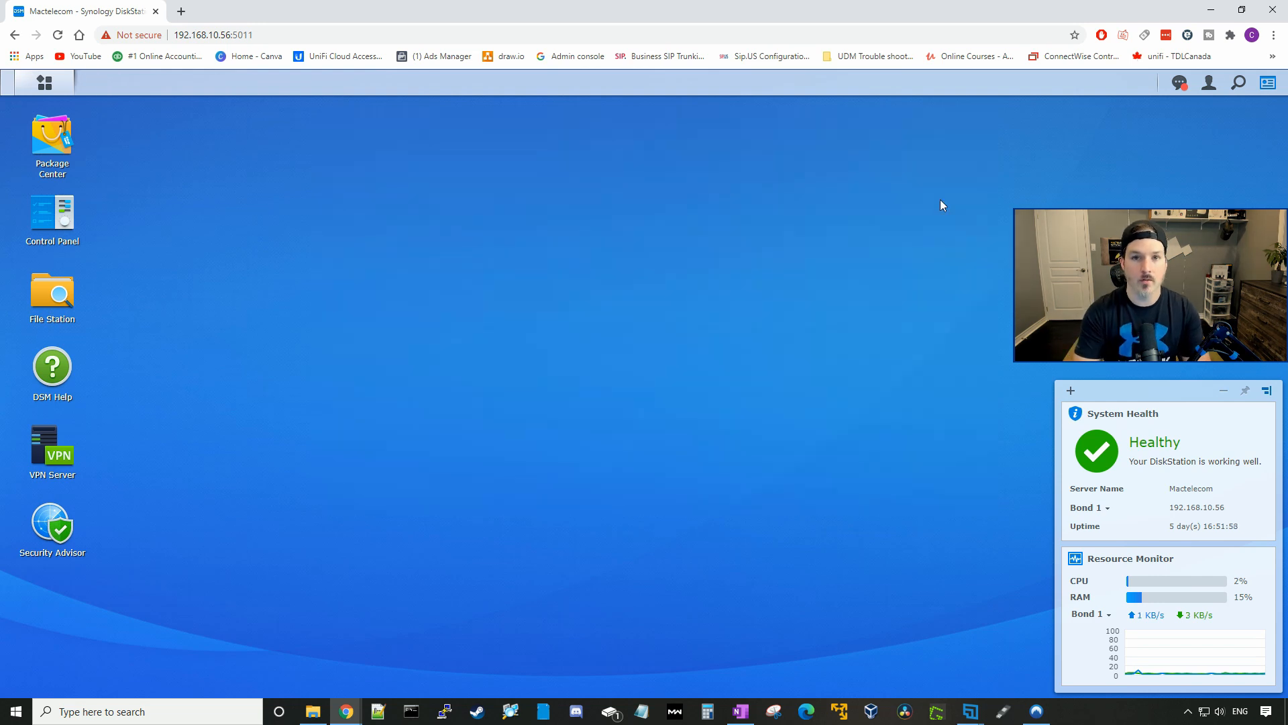